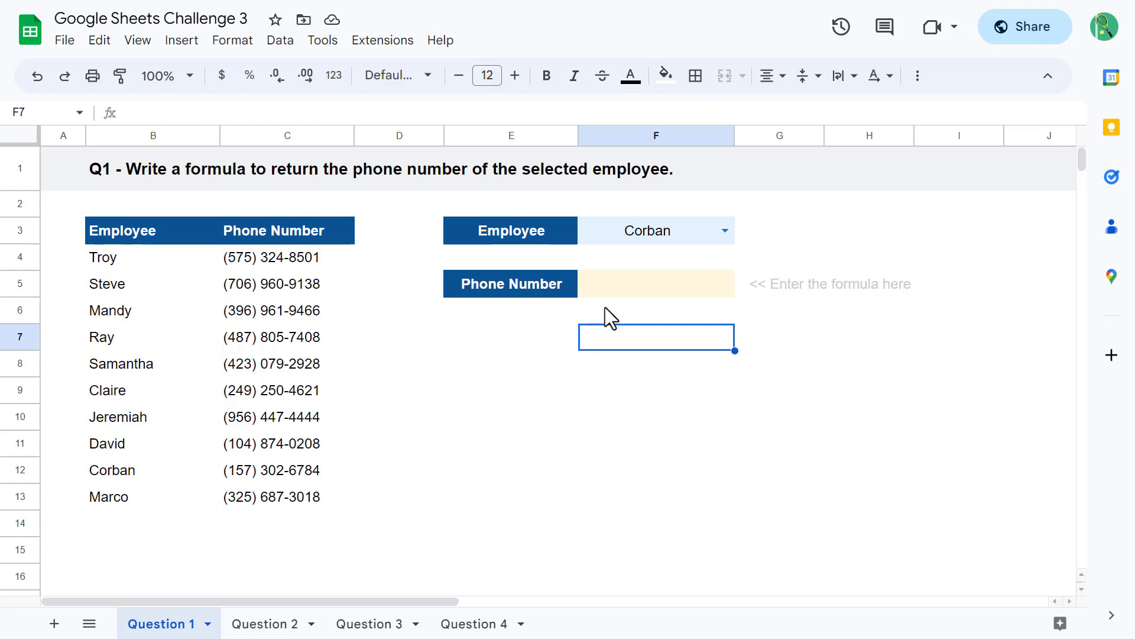
In F5, begin a VLOOKUP using F3 as the lookup value over range B4:C13.
left_click(629, 280)
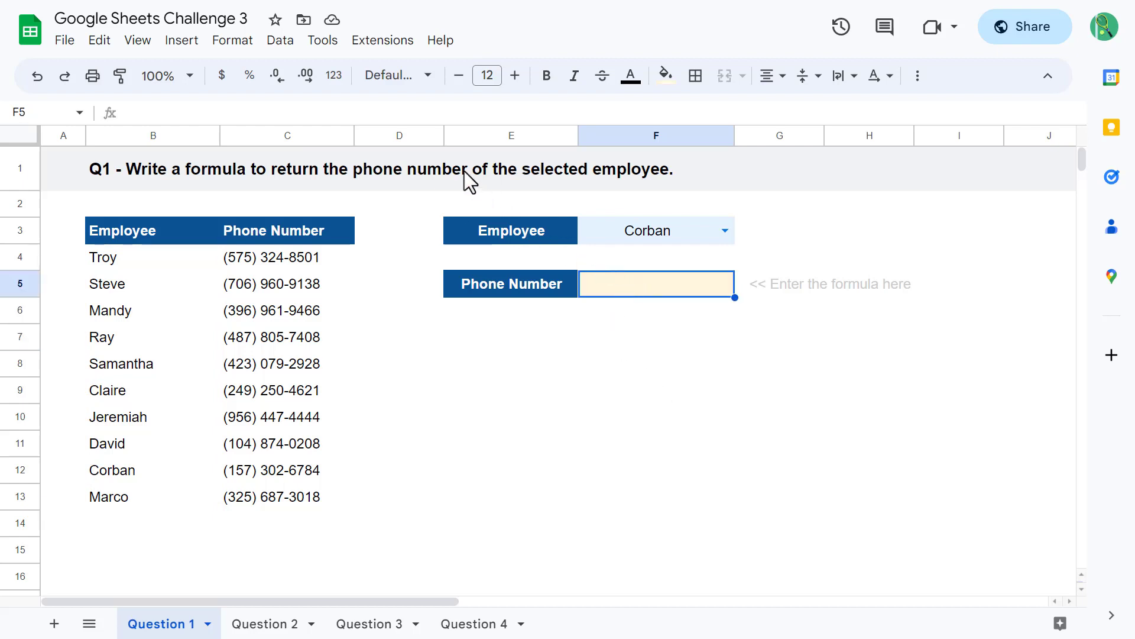
left_click(429, 116)
type("=")
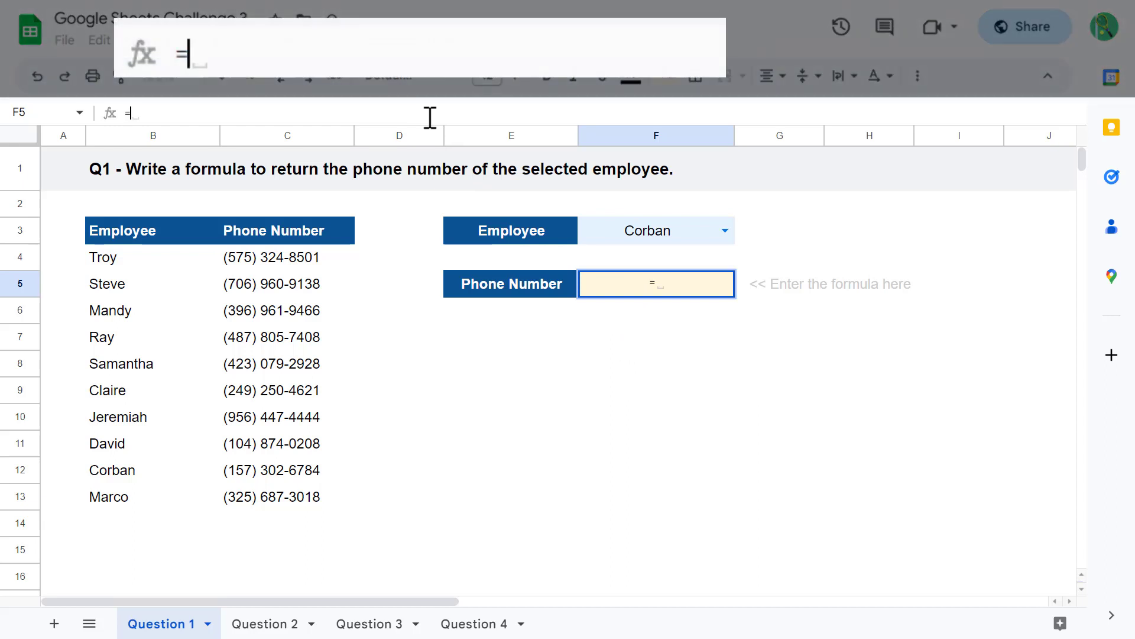
type("vloo")
key("Tab")
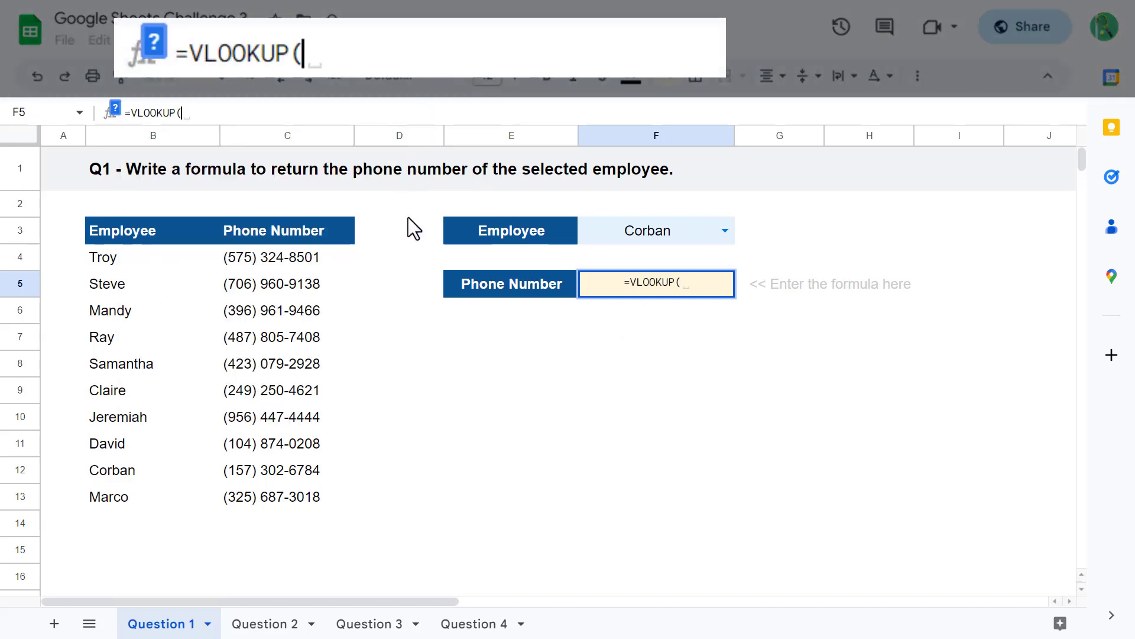
left_click(606, 227)
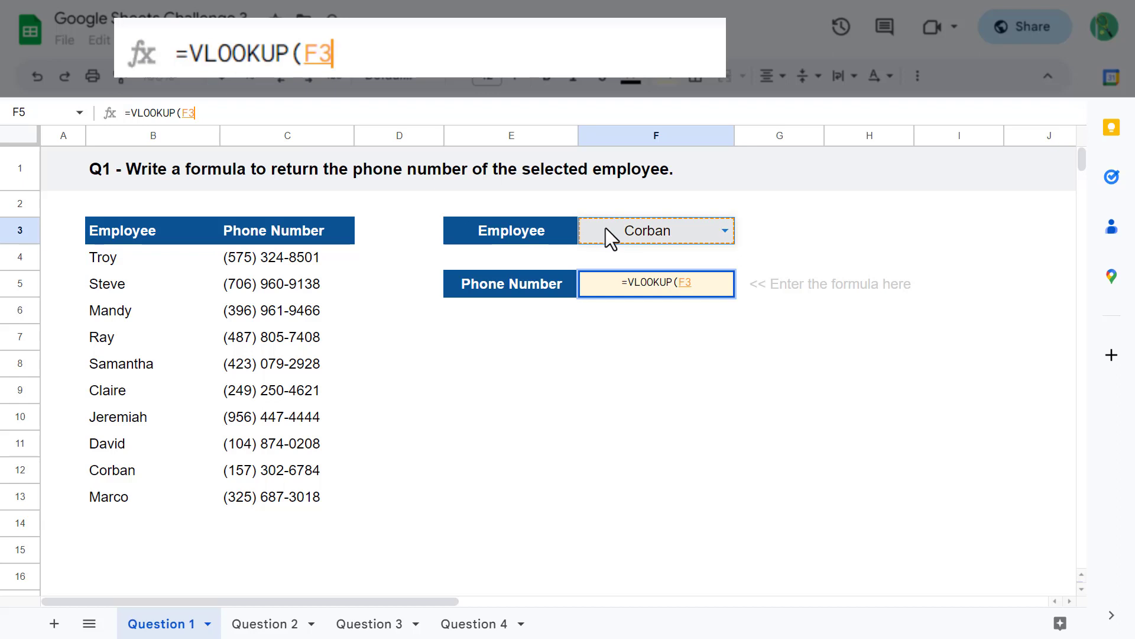
type(",")
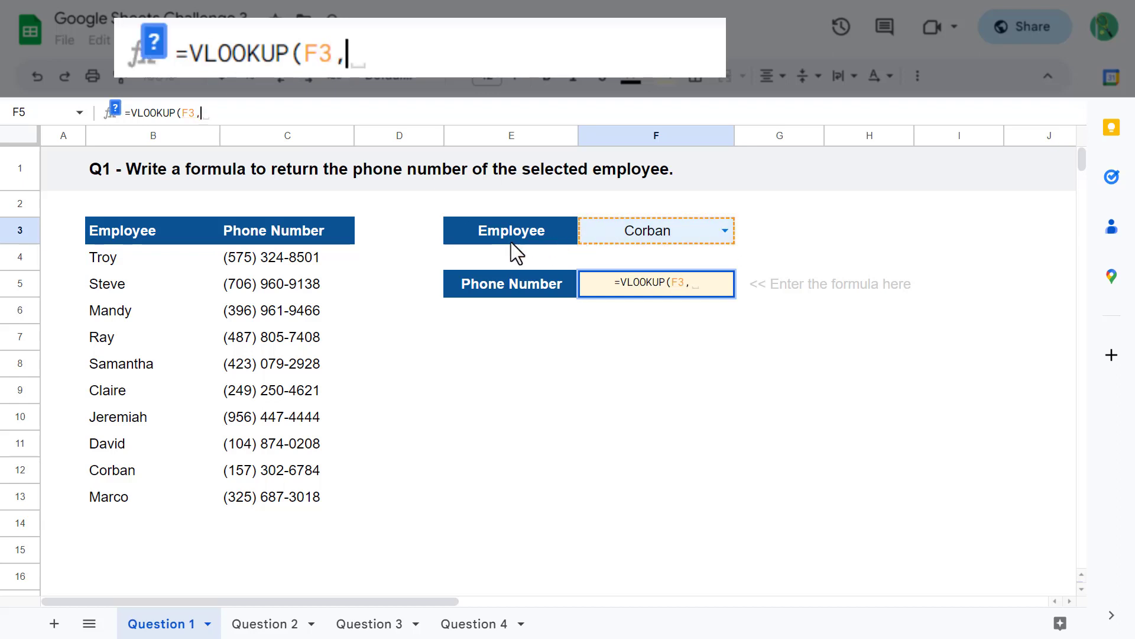
left_click_drag(166, 258, 299, 514)
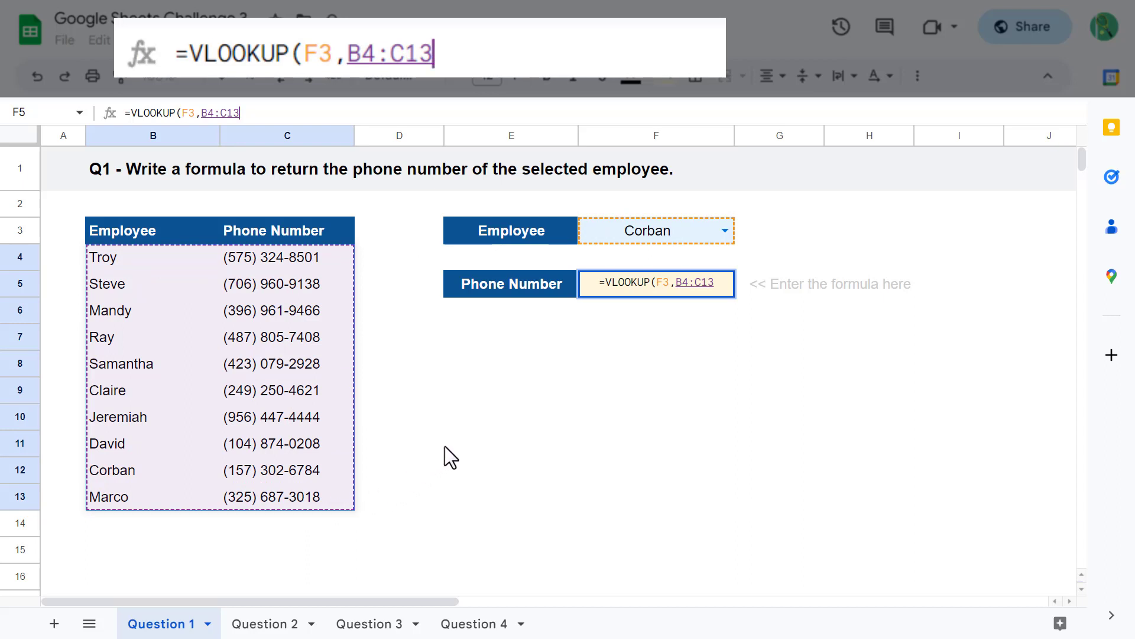
Finish the VLOOKUP with column 2 and FALSE, then switch to the Question 2 sheet.
type(",")
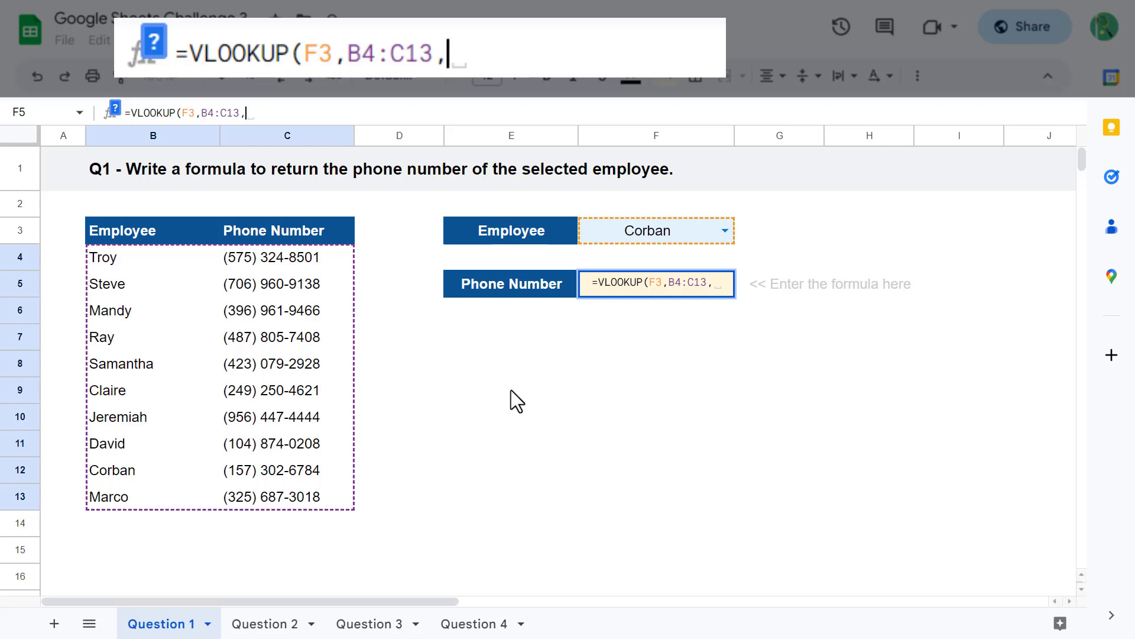
type("2")
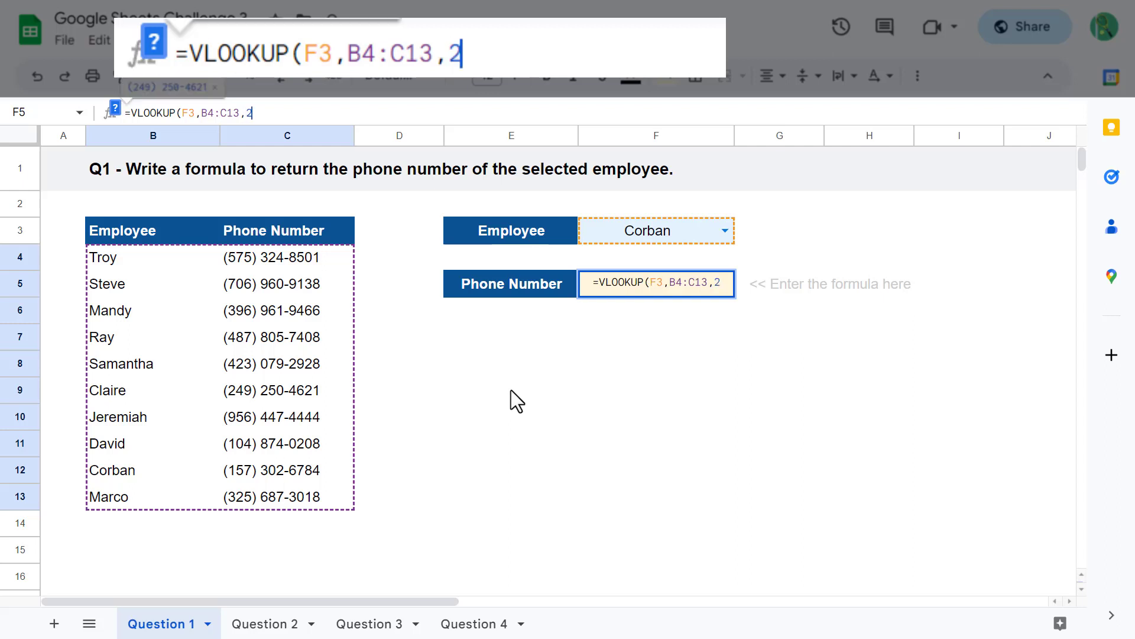
type(",")
key("BackSpace")
type("FALSE")
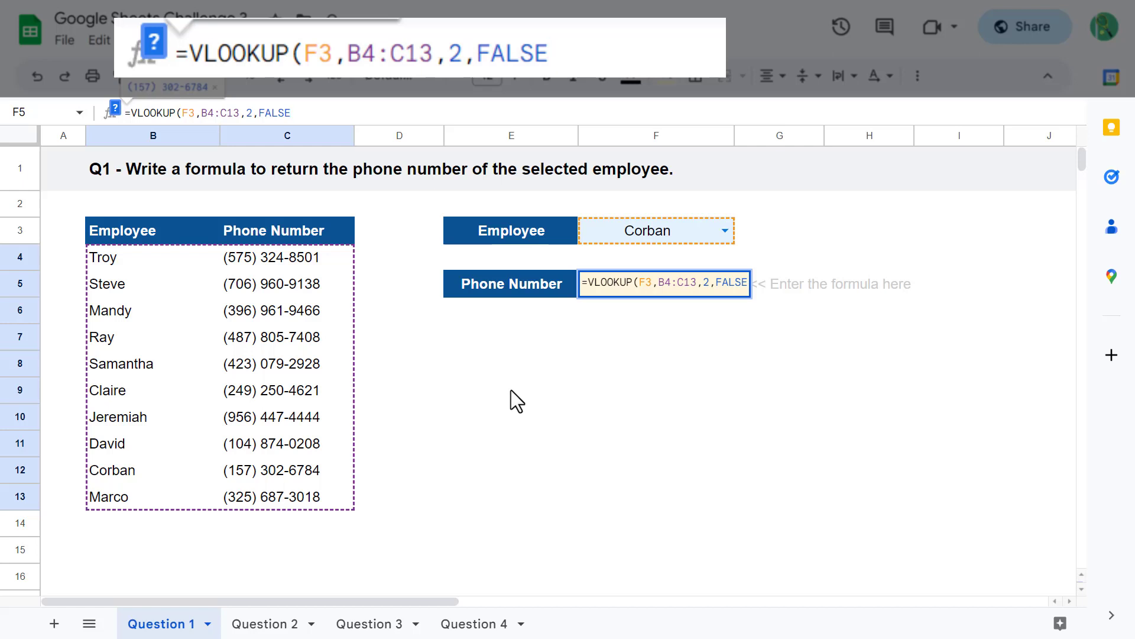
type(")")
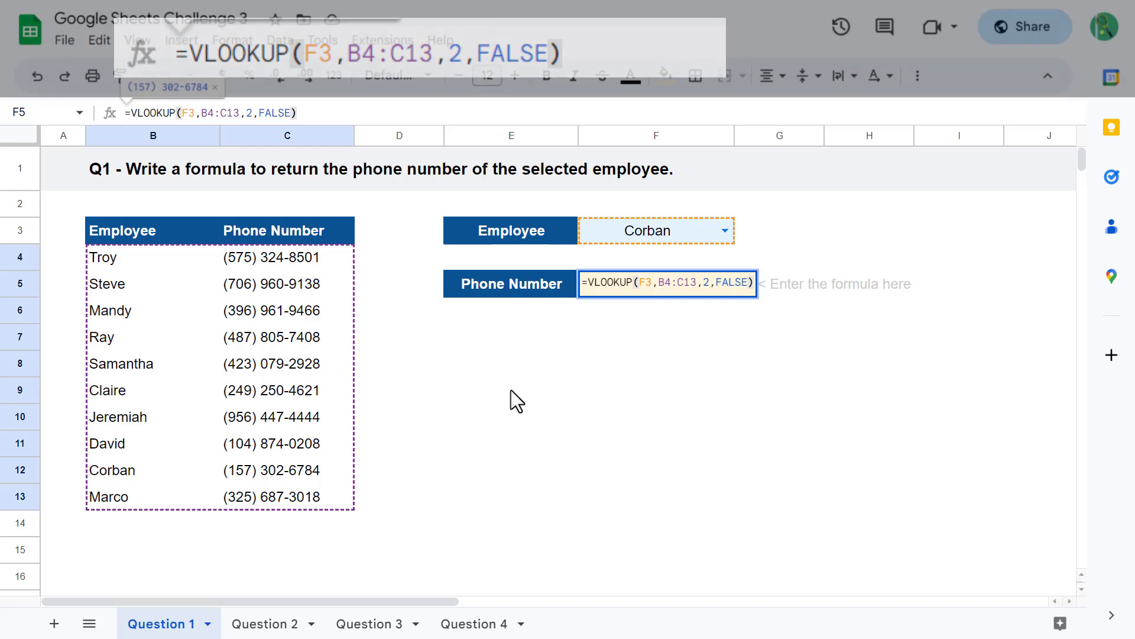
key("Return")
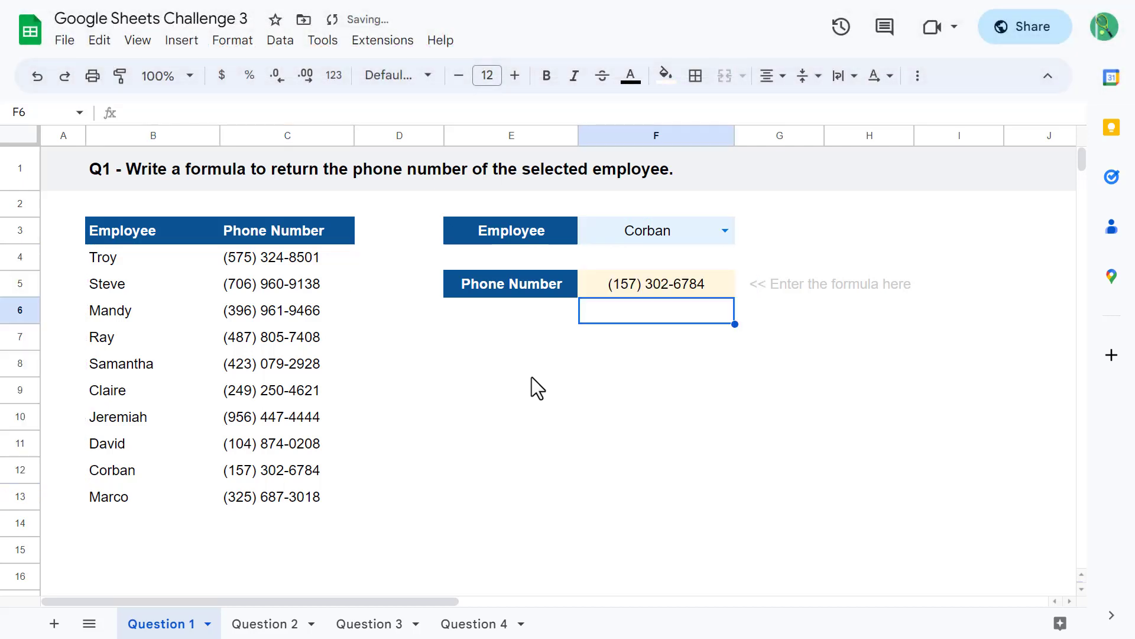
left_click(673, 285)
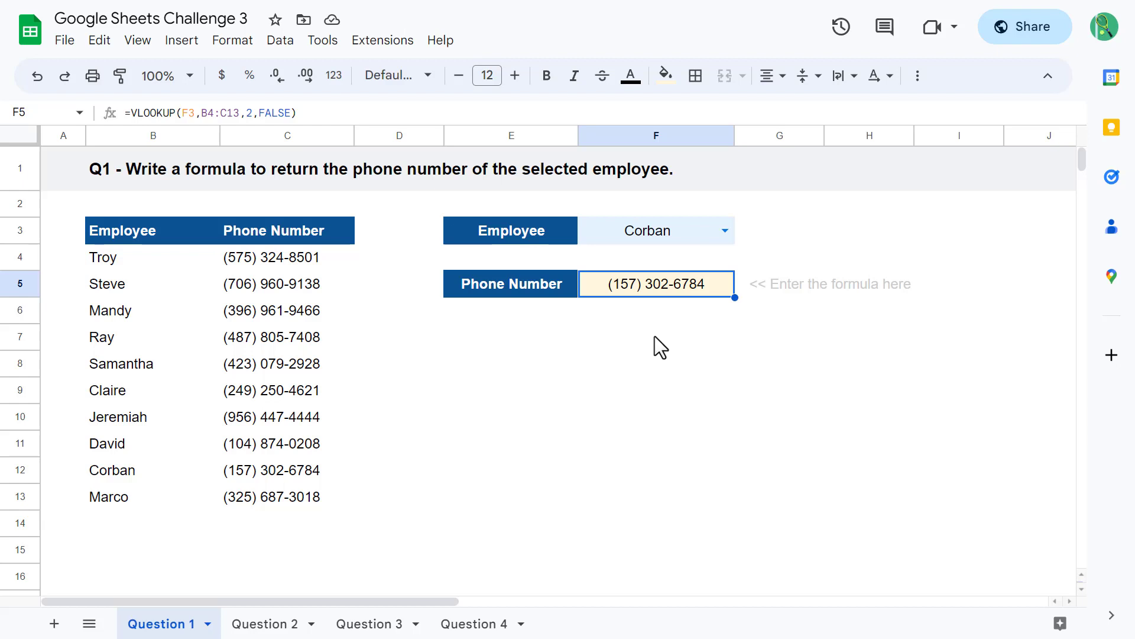
left_click(255, 628)
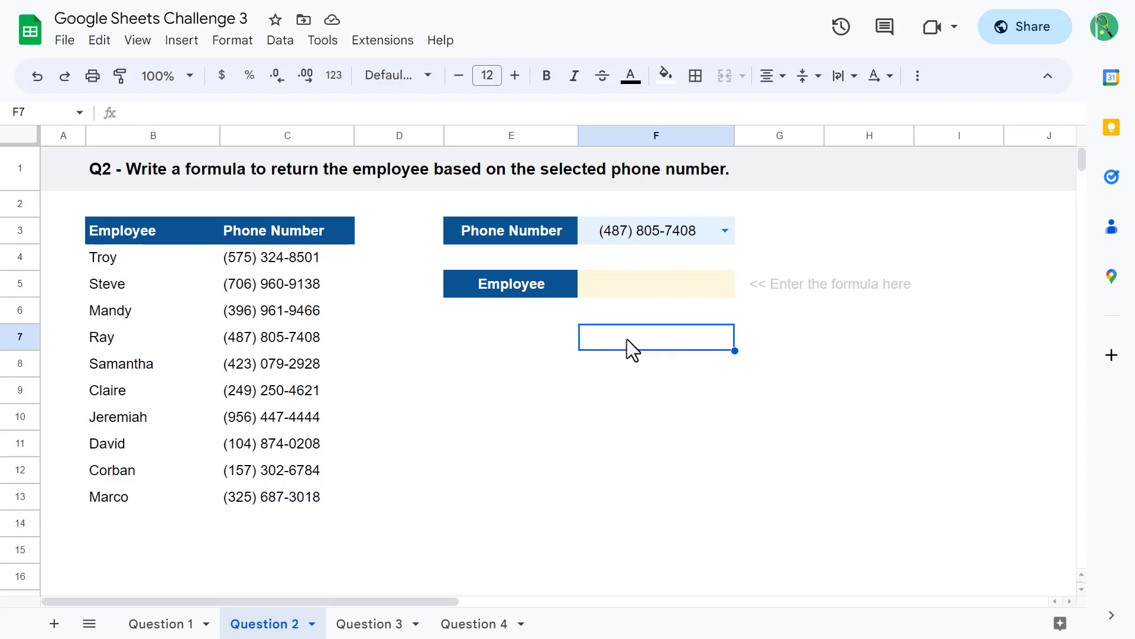
left_click(651, 282)
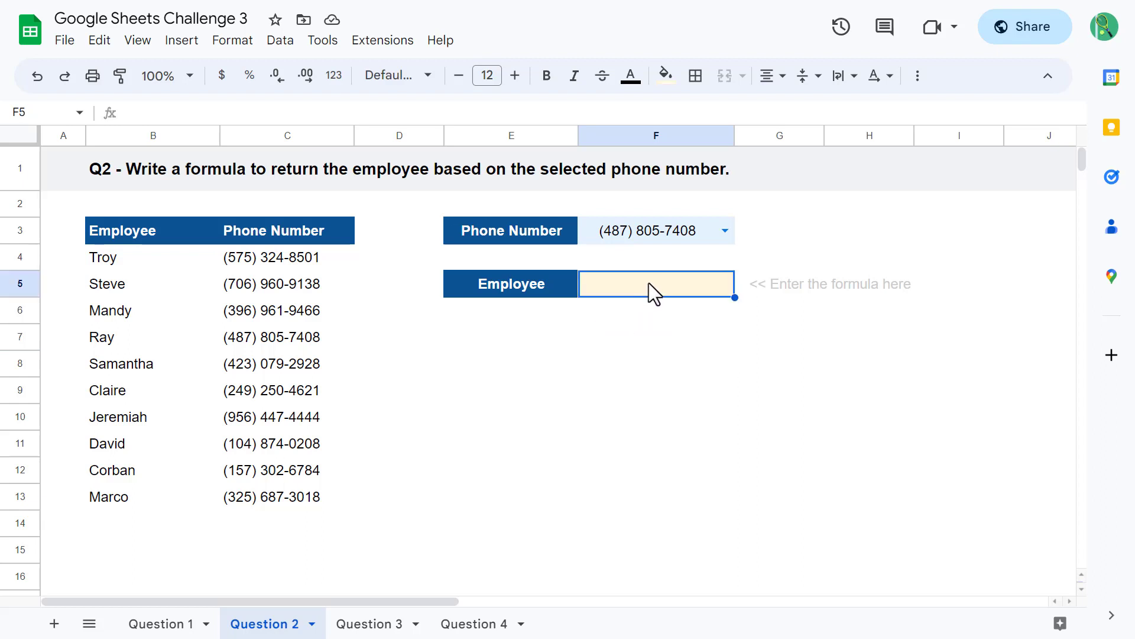
Enter =XLOOKUP(F3,C4:C13,B4:B13) in F5 to return the employee for the chosen phone number.
left_click(508, 109)
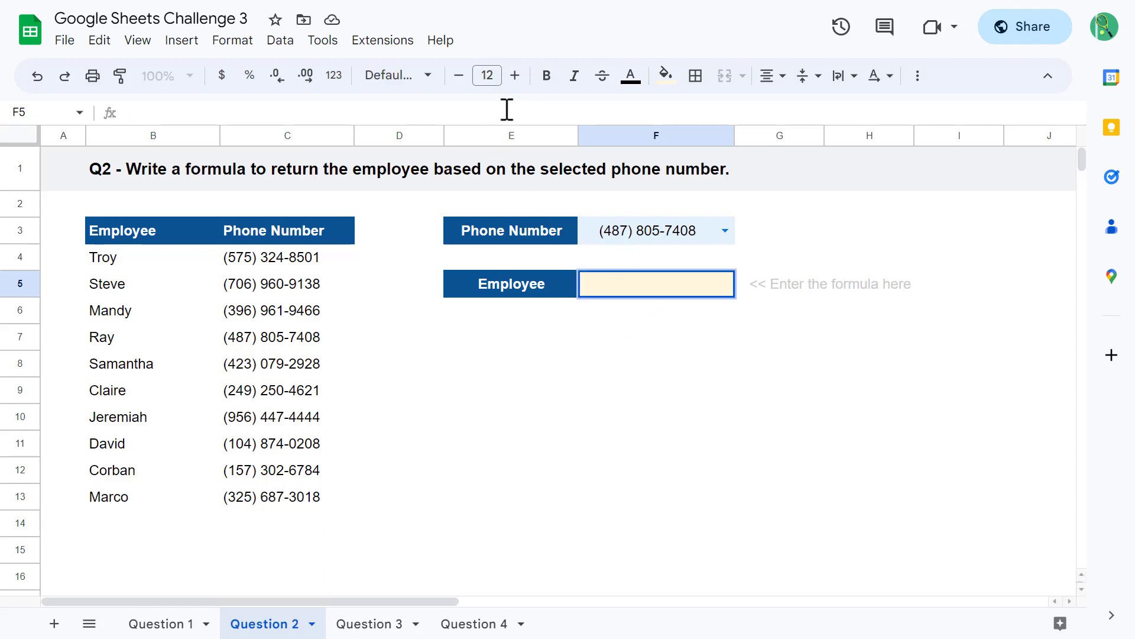
type("=xlo")
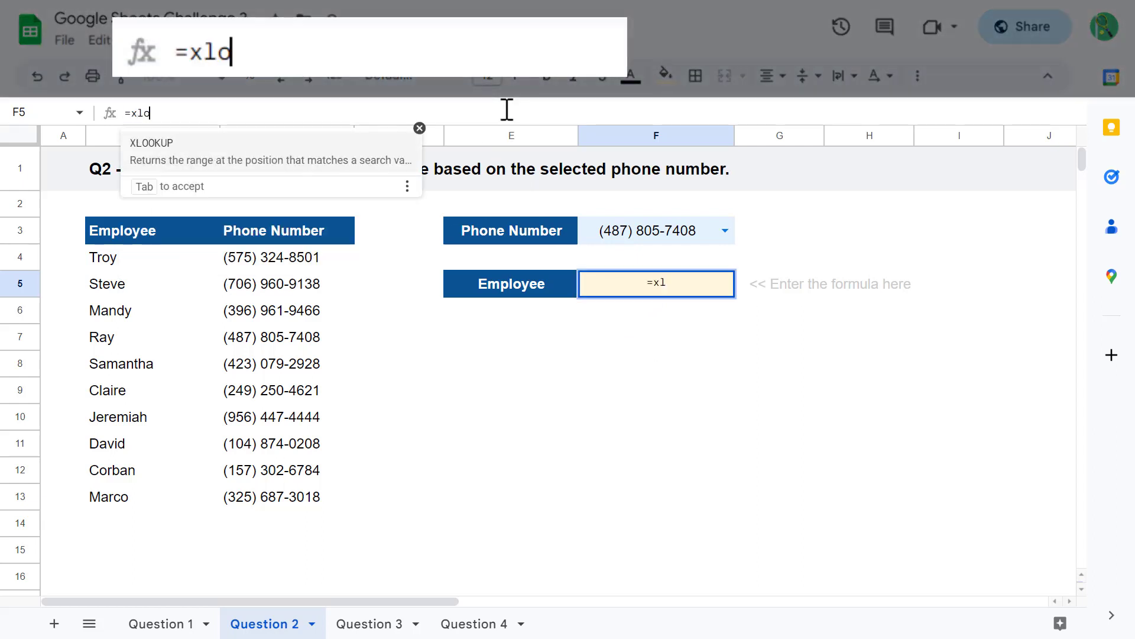
key("Tab")
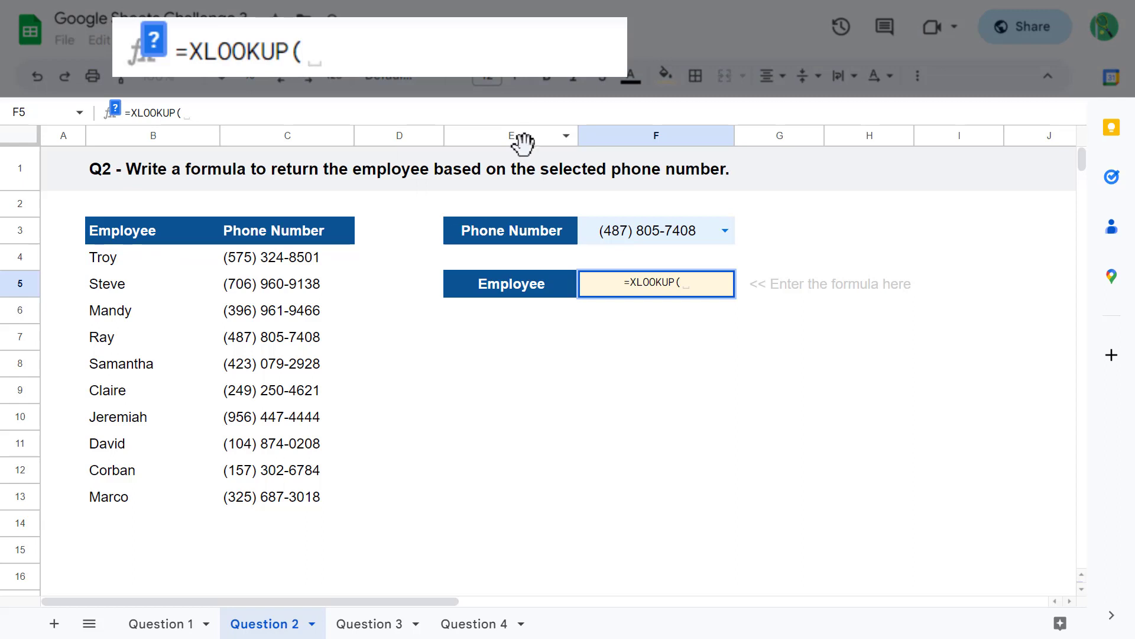
left_click(597, 231)
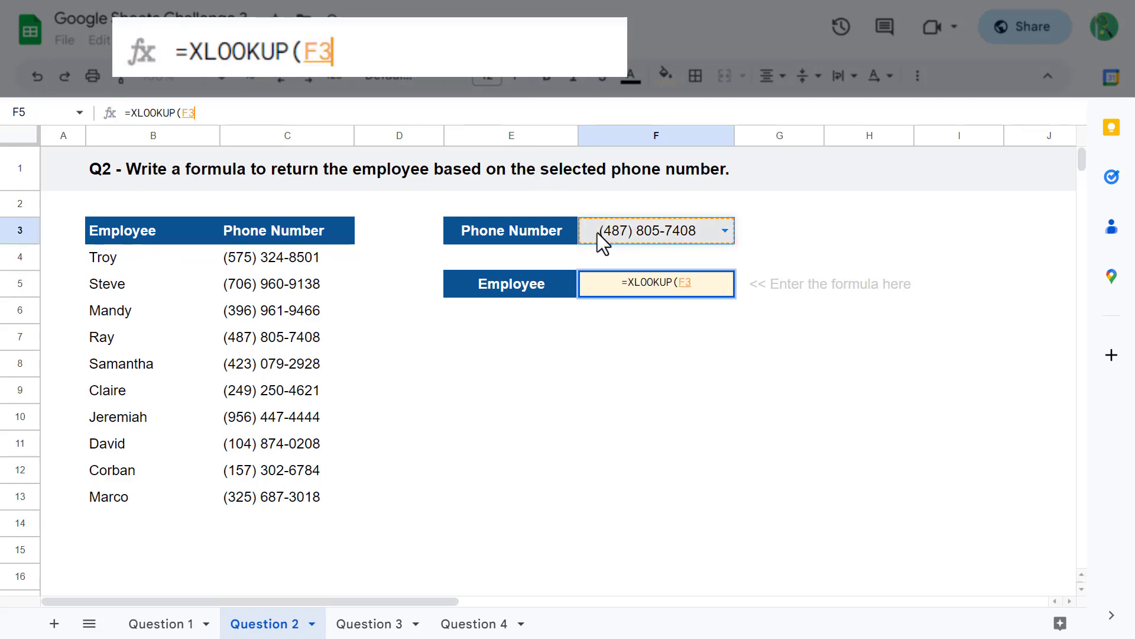
type(",")
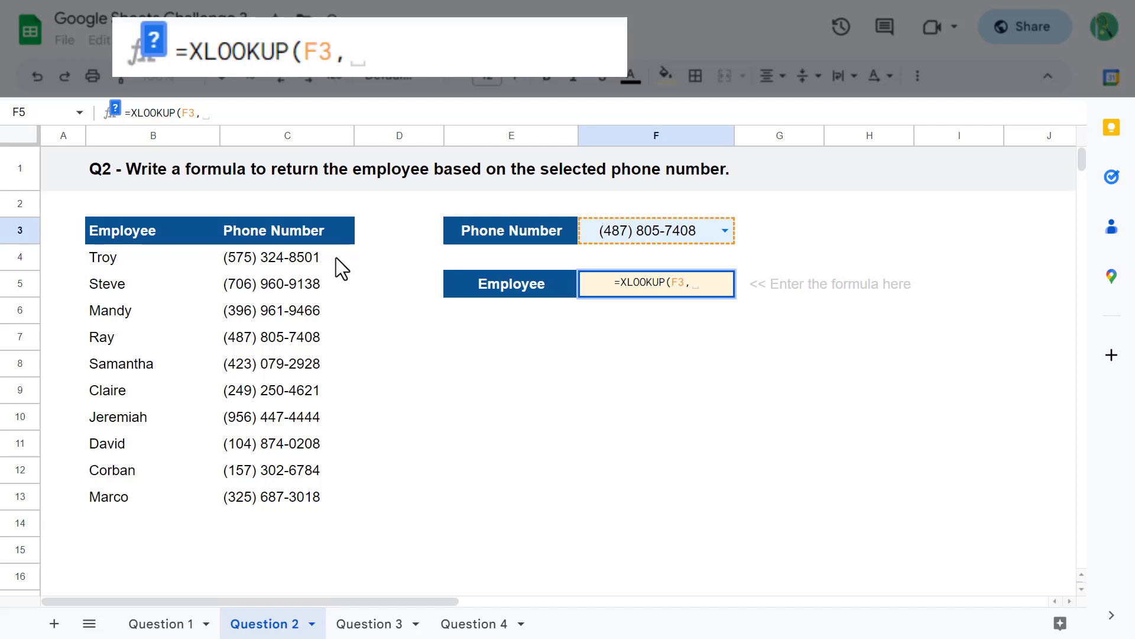
left_click_drag(335, 252, 338, 495)
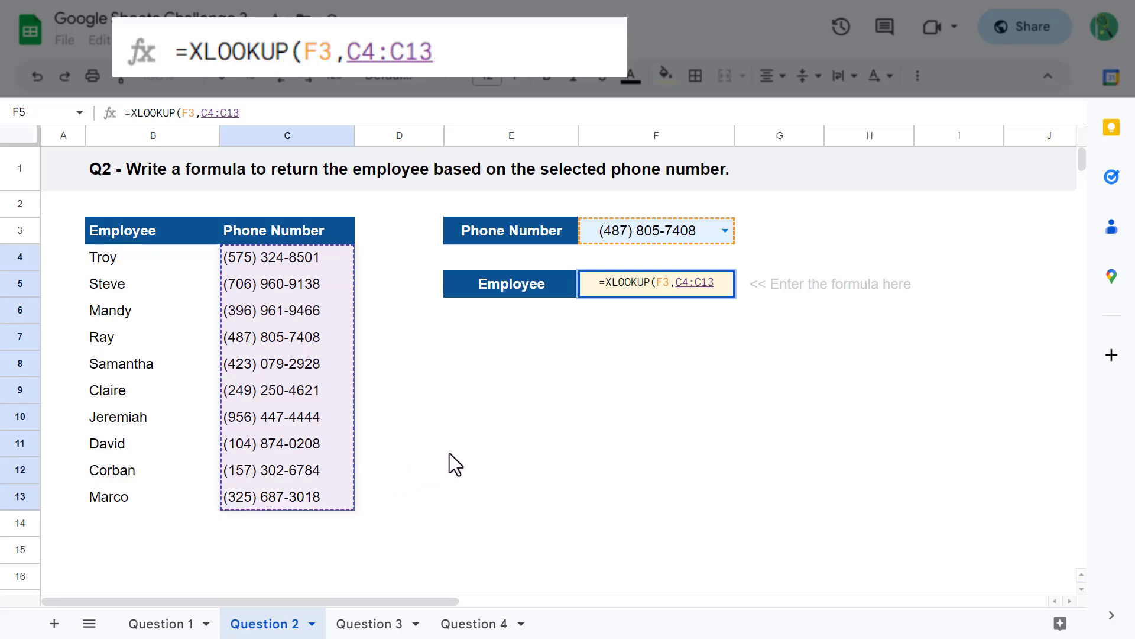
type(",")
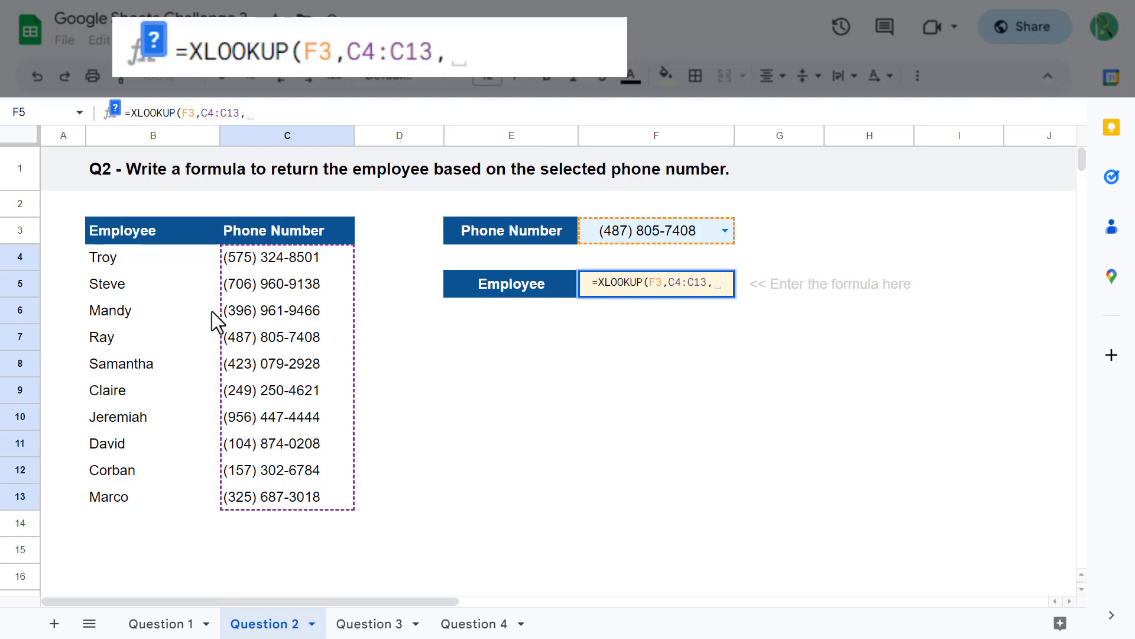
left_click_drag(180, 257, 183, 499)
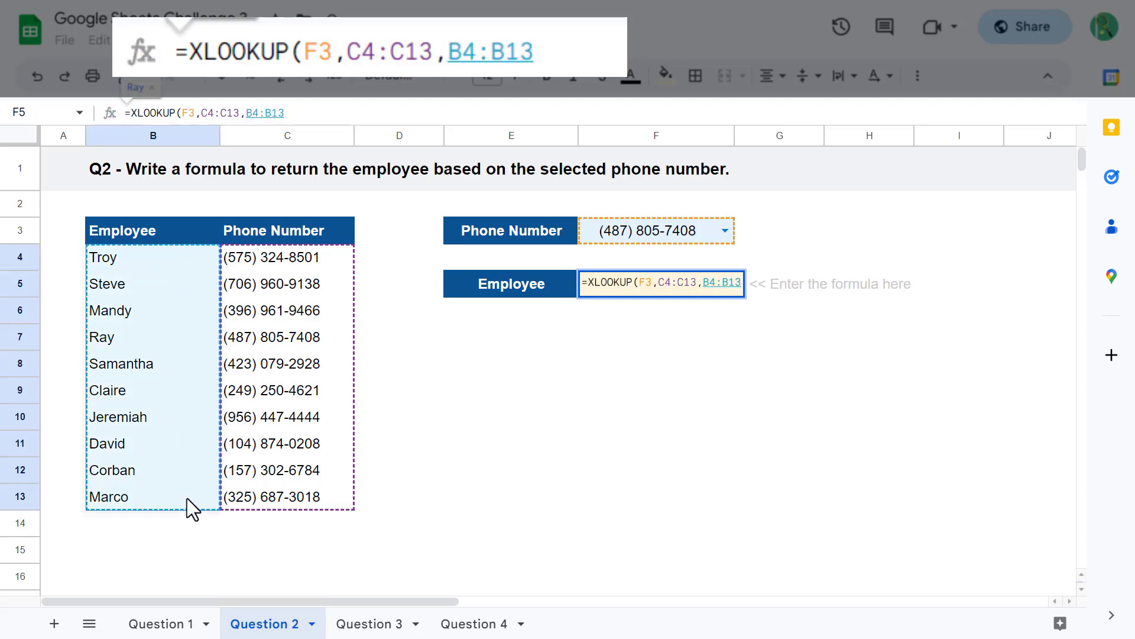
type(")")
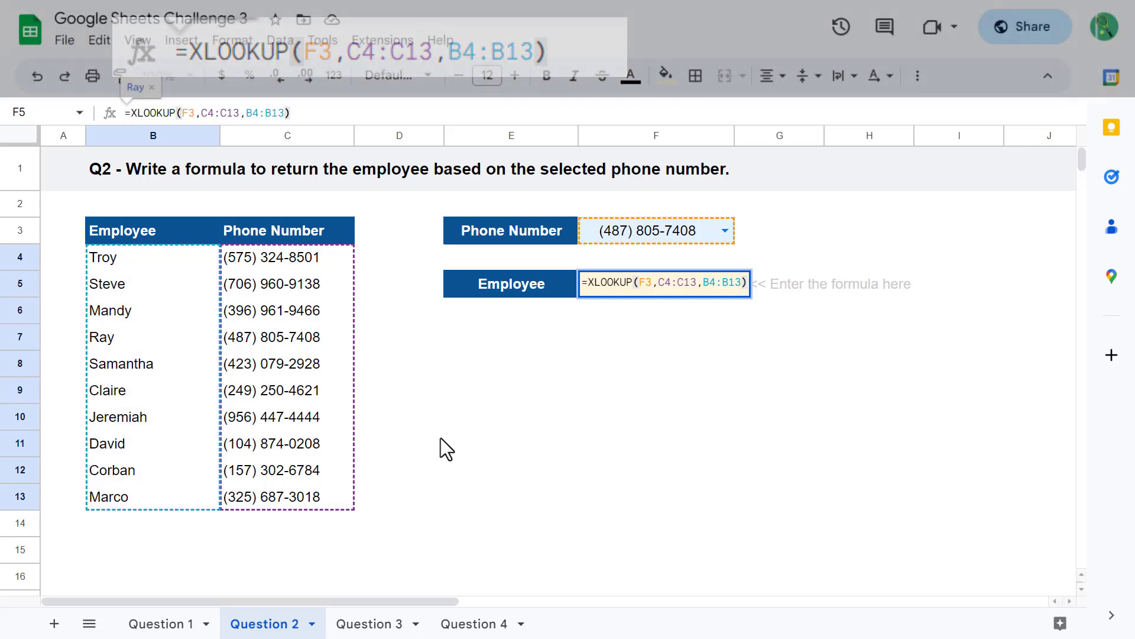
key("Return")
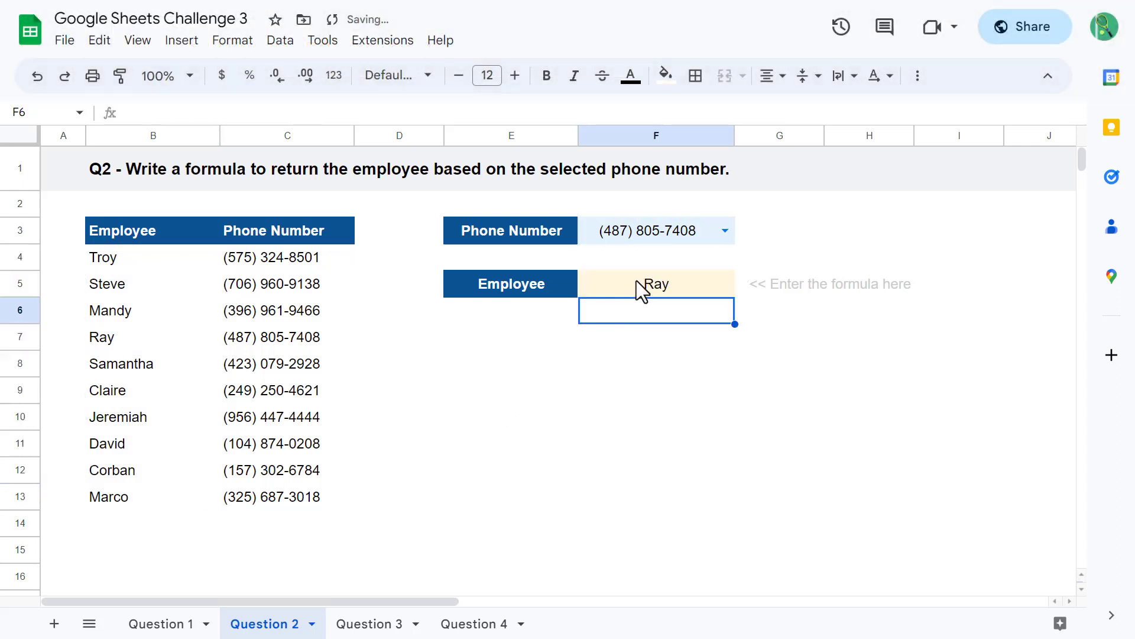
left_click(636, 281)
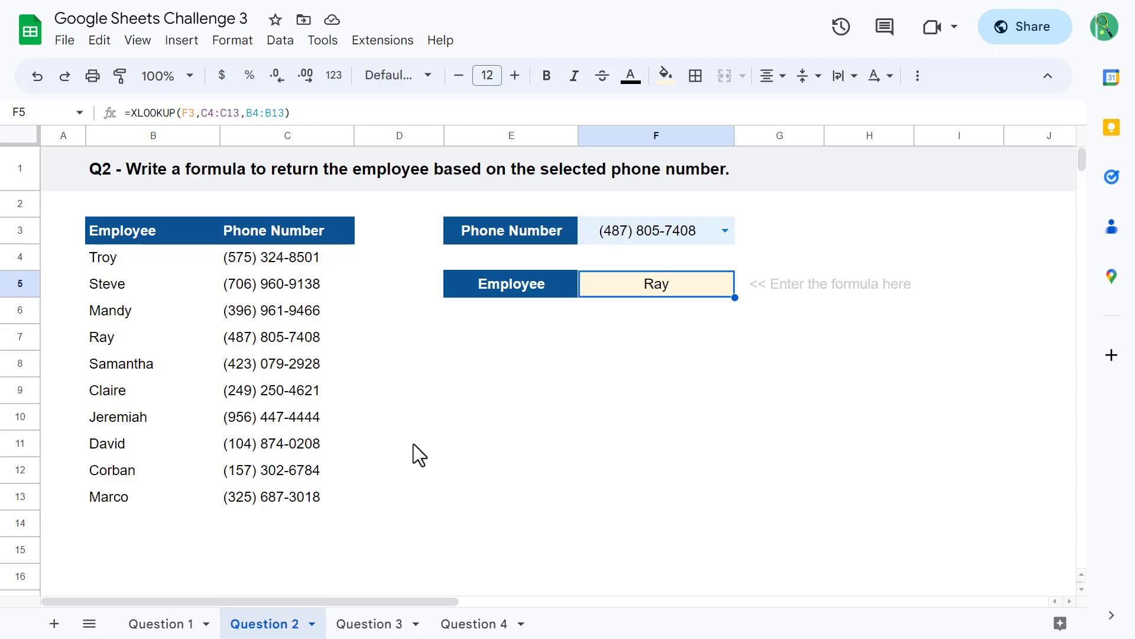
Switch to the Question 3 sheet with the letter-grade exercise.
left_click(382, 625)
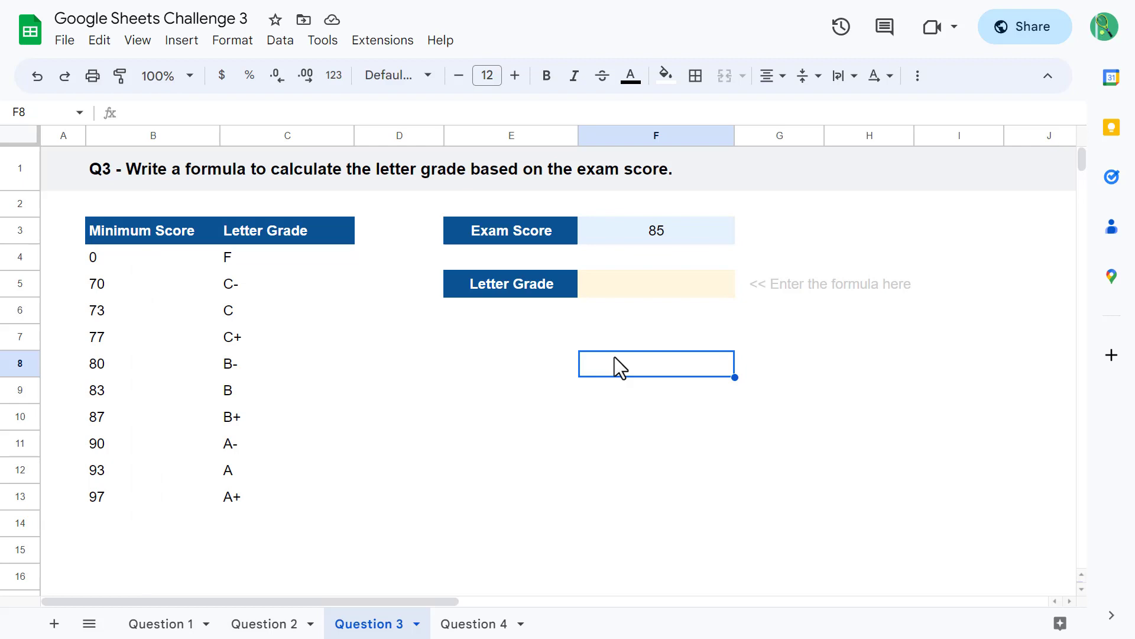
Enter =LOOKUP(F3,B4:C13) in F5 so the exam score 85 returns letter grade B.
left_click(631, 279)
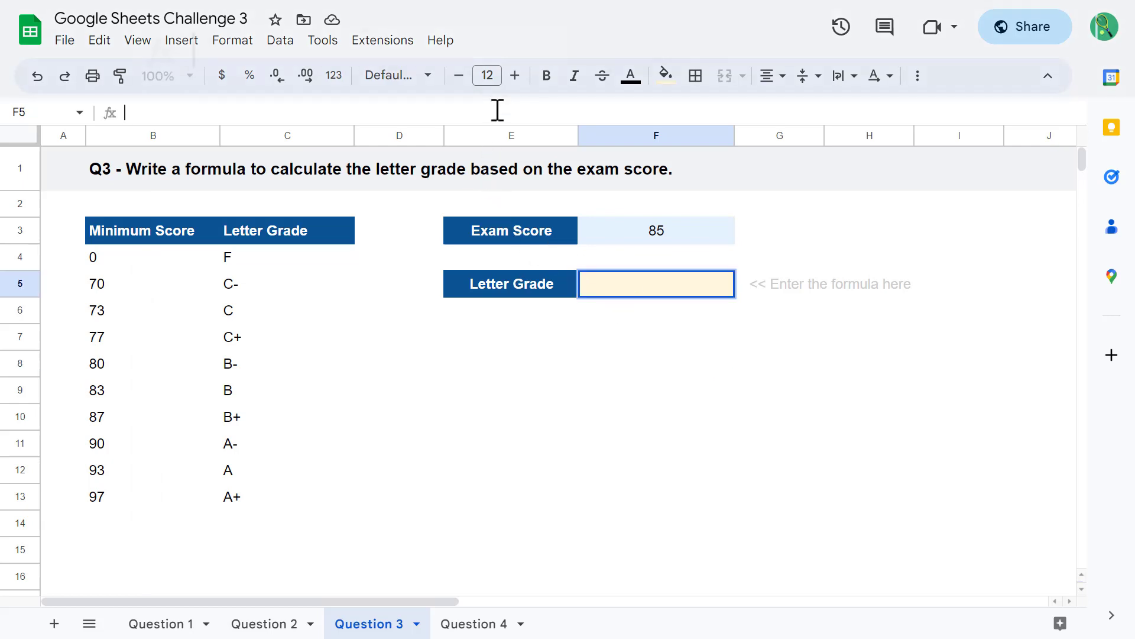
type("=lookup(")
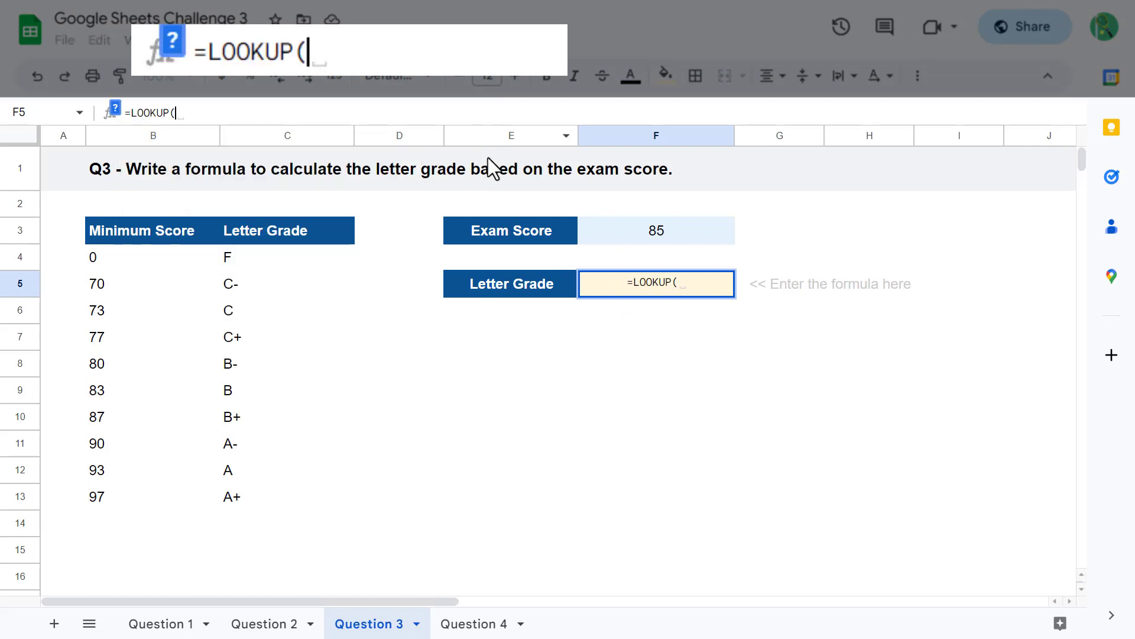
left_click(612, 231)
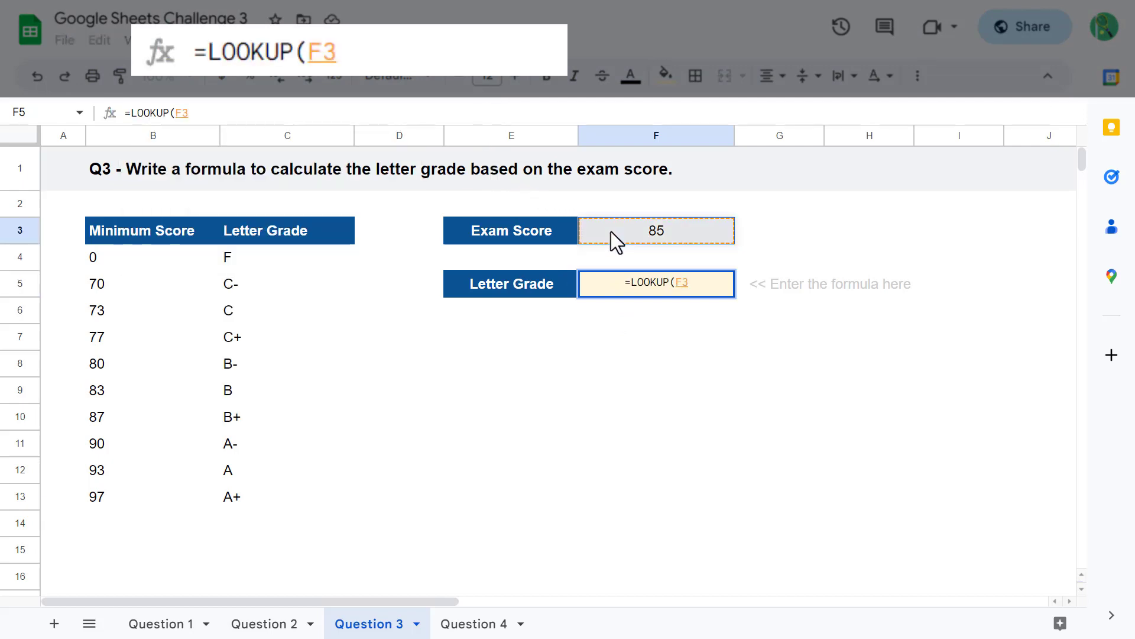
type(",")
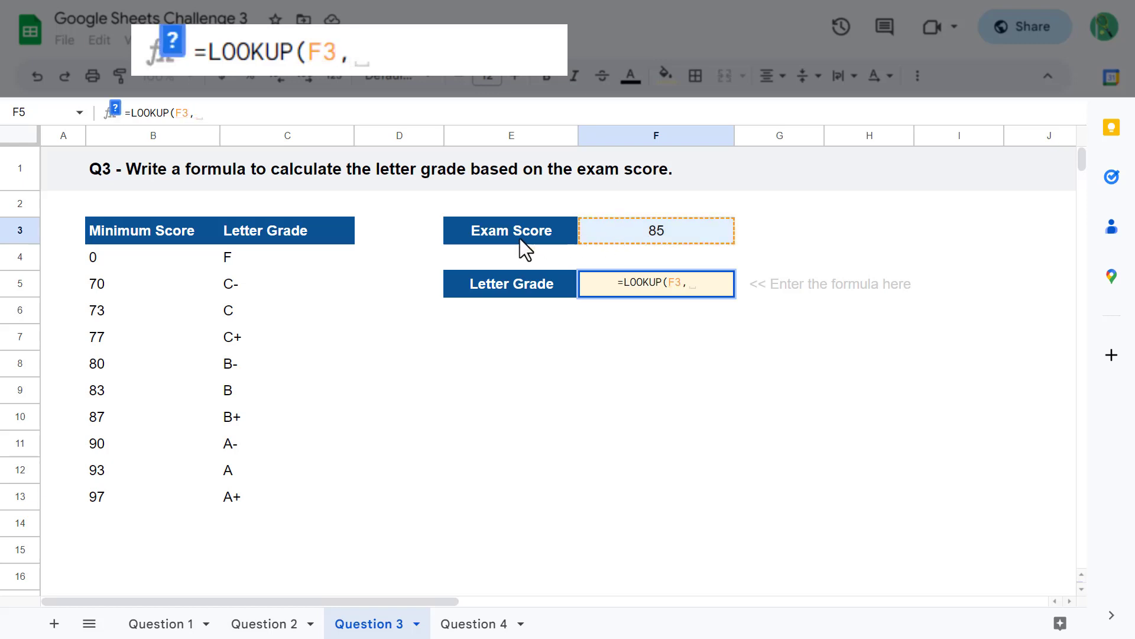
left_click_drag(148, 250, 317, 489)
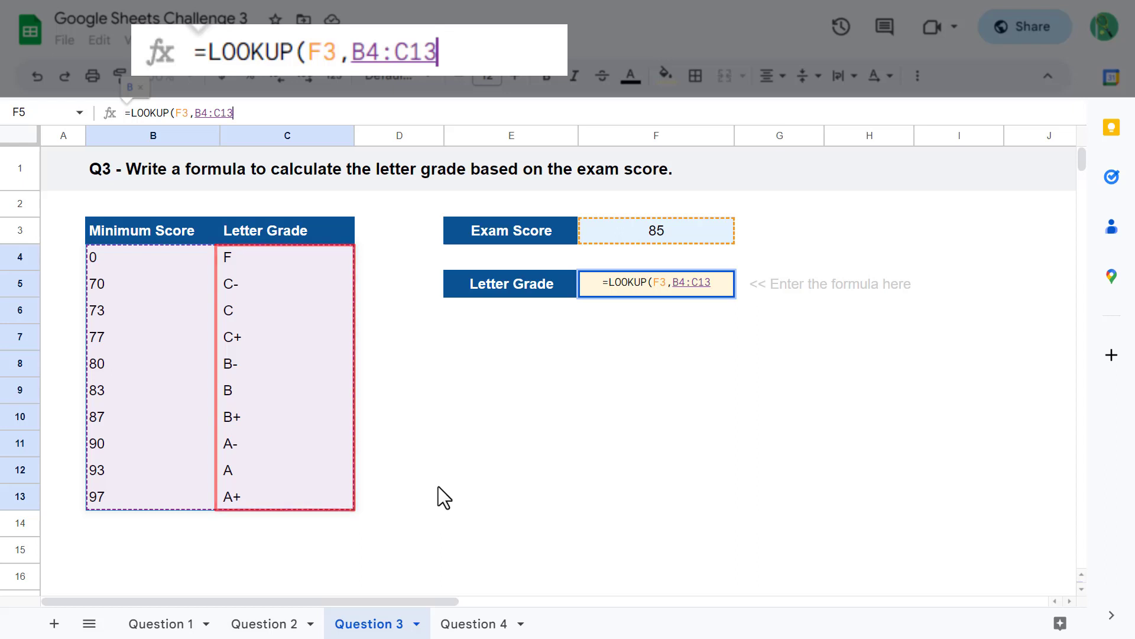
type(")")
key("Return")
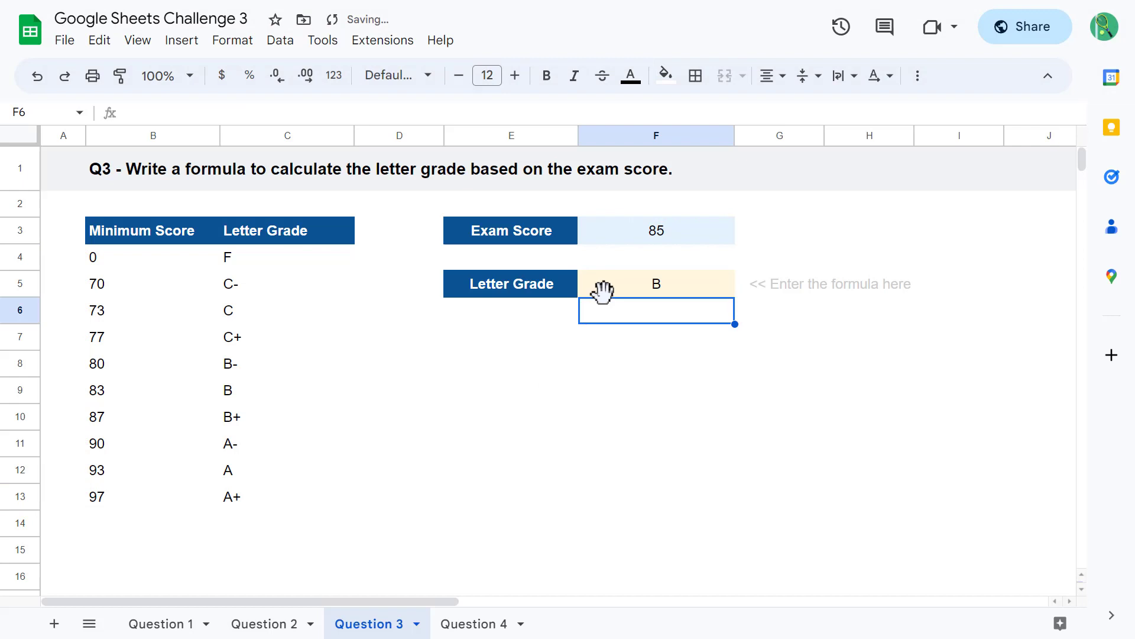
Test F3 with exam scores 75, 60, 100 and 92, watching the letter grade change.
left_click(619, 287)
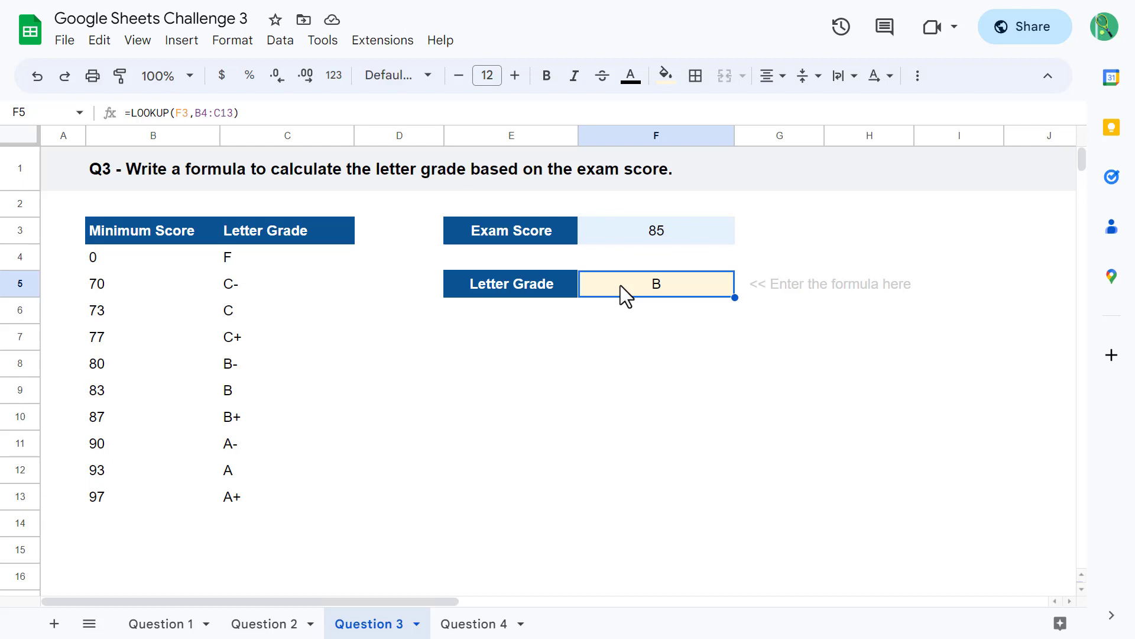
left_click(622, 234)
type("75")
key("Return")
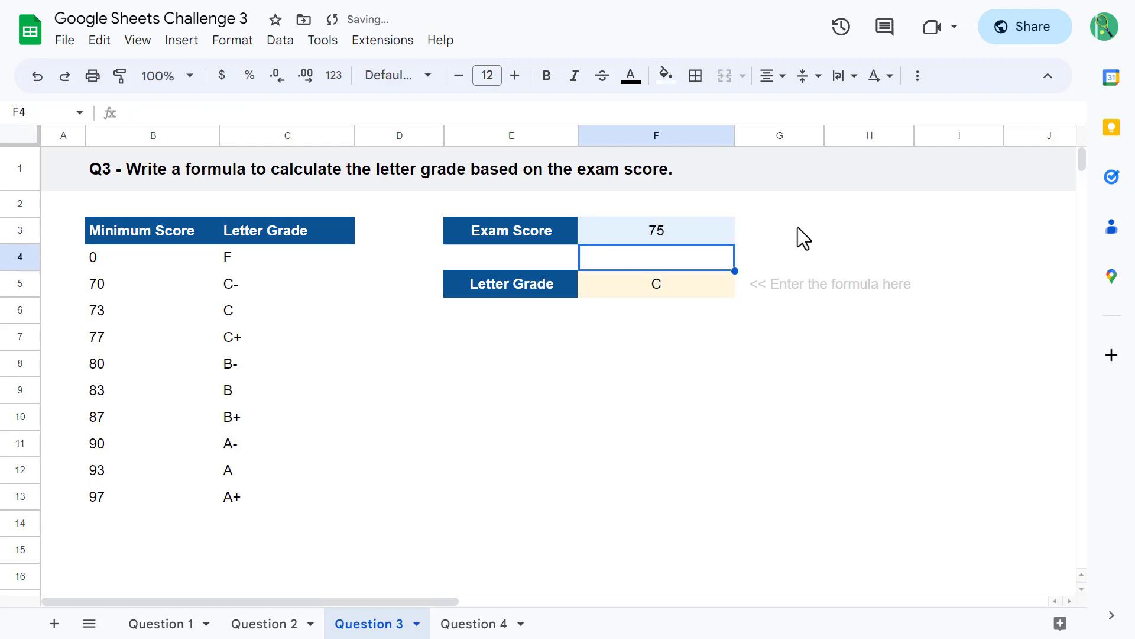
left_click(711, 226)
type("60")
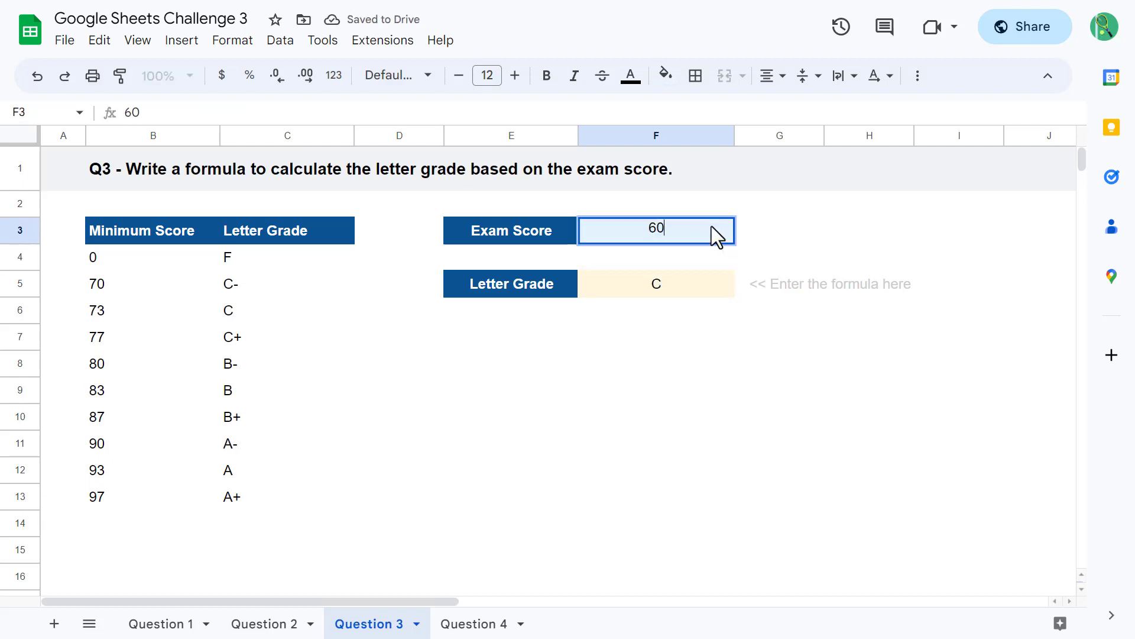
key("Return")
left_click(693, 232)
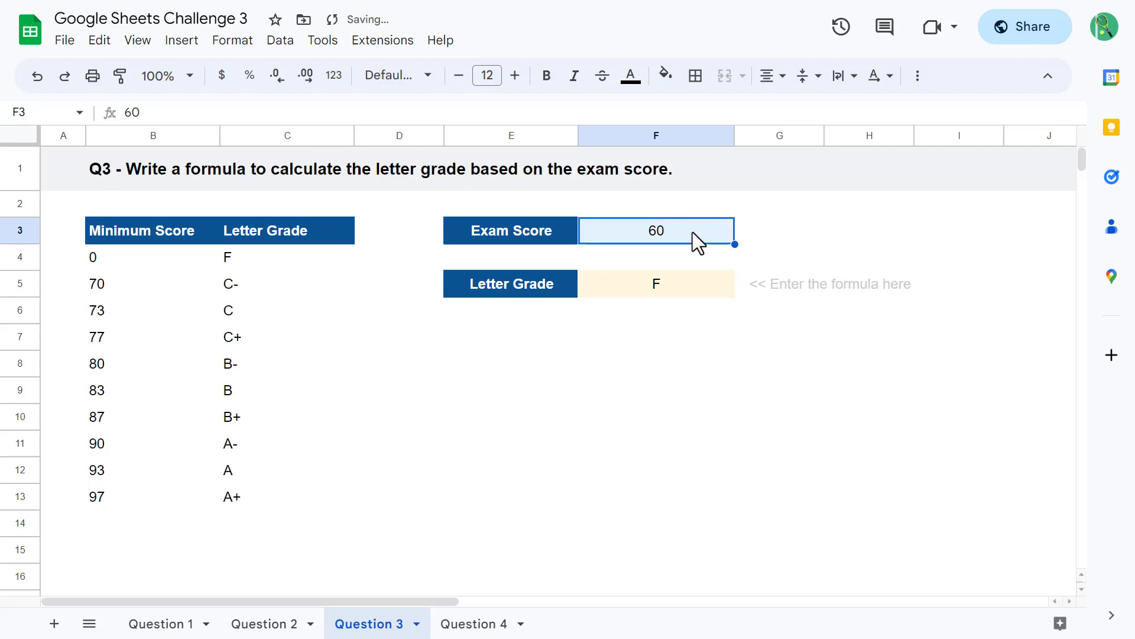
type("100")
key("Return")
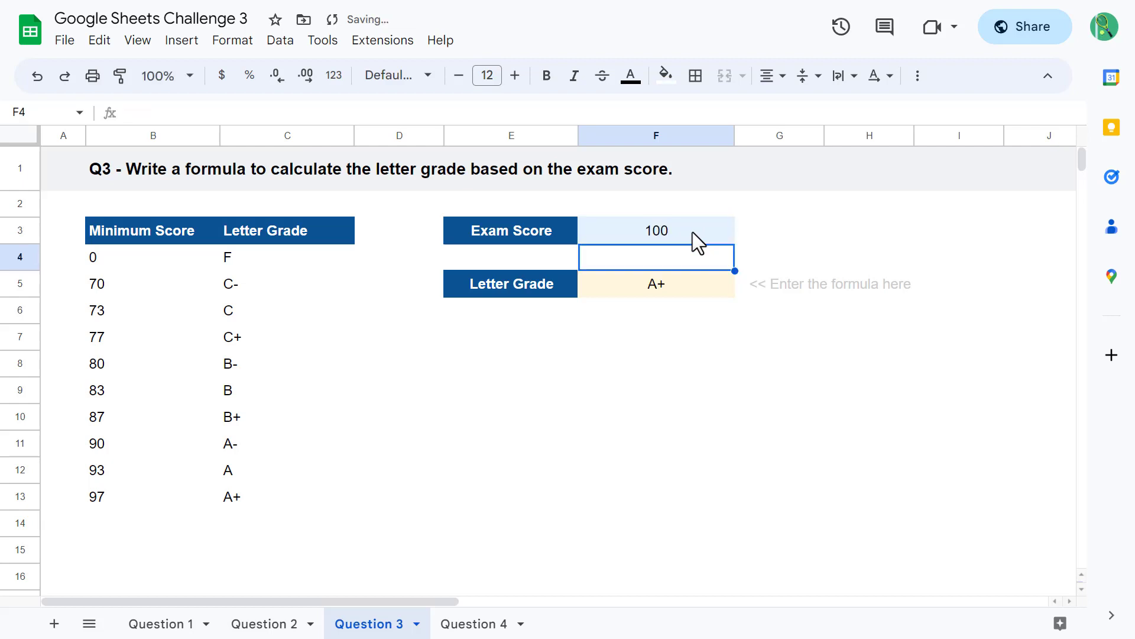
left_click(692, 232)
type("92")
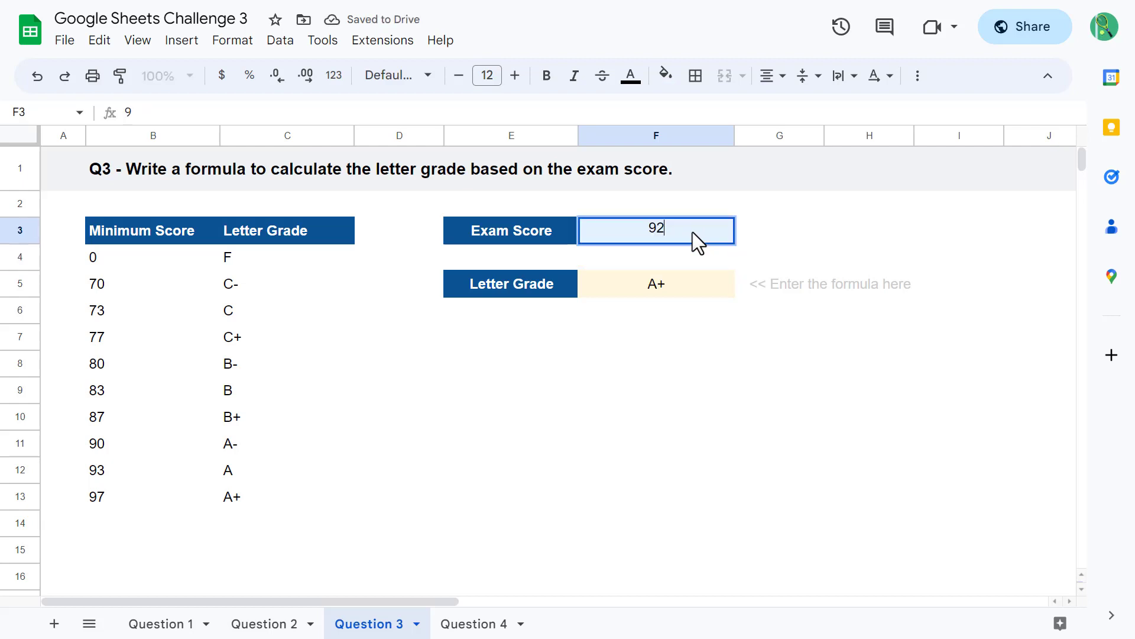
key("Return")
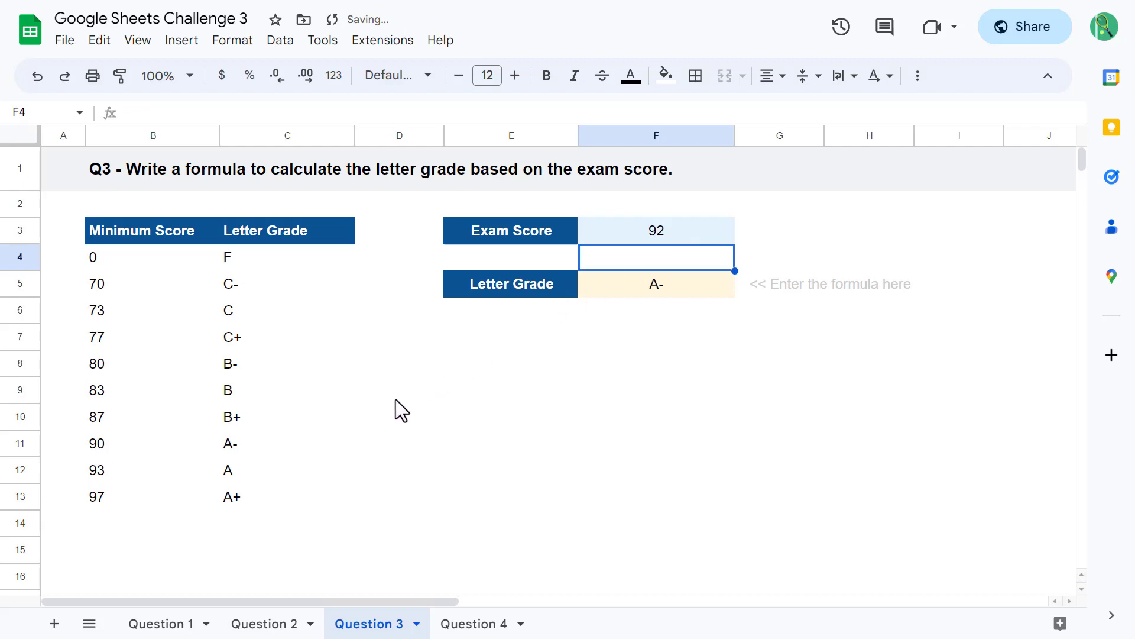
Switch to the Question 4 sheet and select the Exam Score cell H6.
left_click(487, 625)
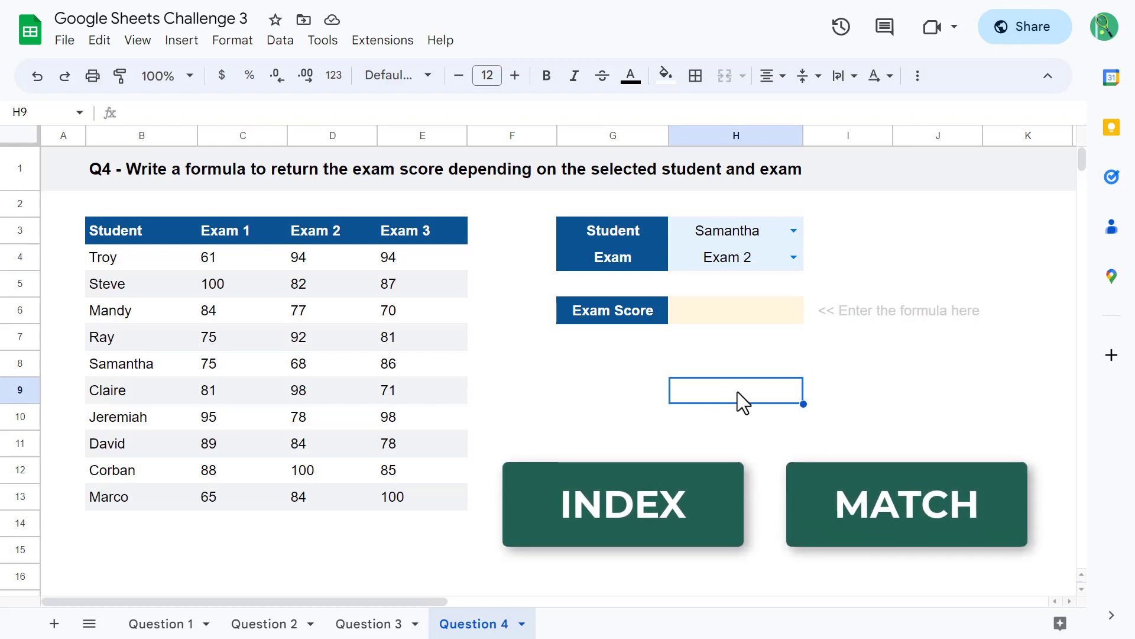
left_click(733, 312)
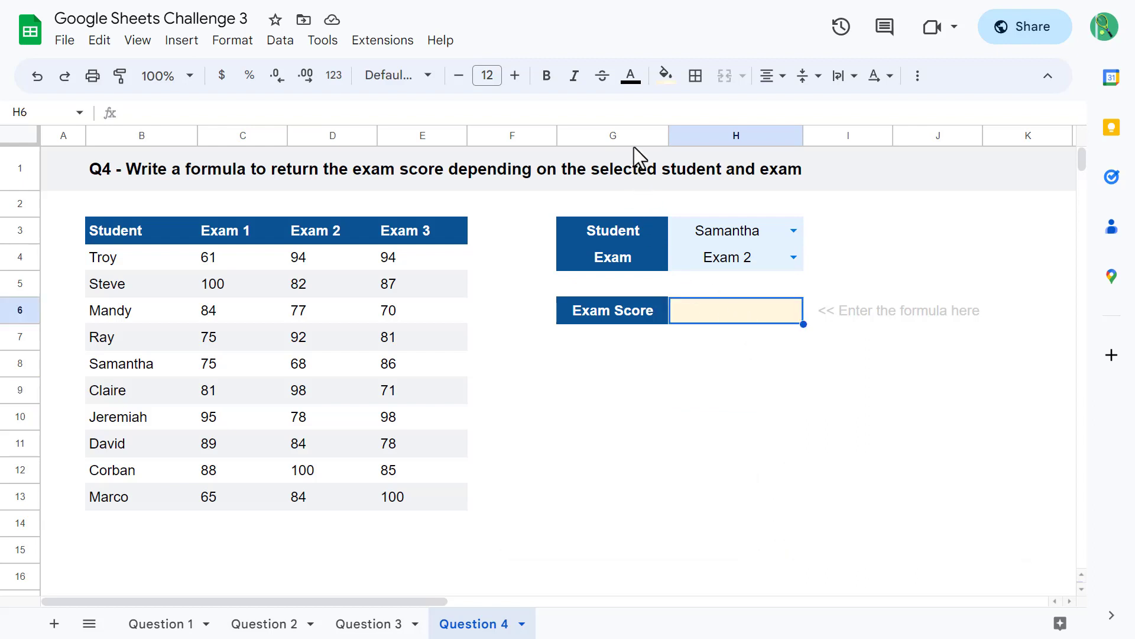
In H6, type =INDEX(C4:E13,MATCH(H3,B4:B13,0), as the row part of the formula.
type("=ind")
key("Tab")
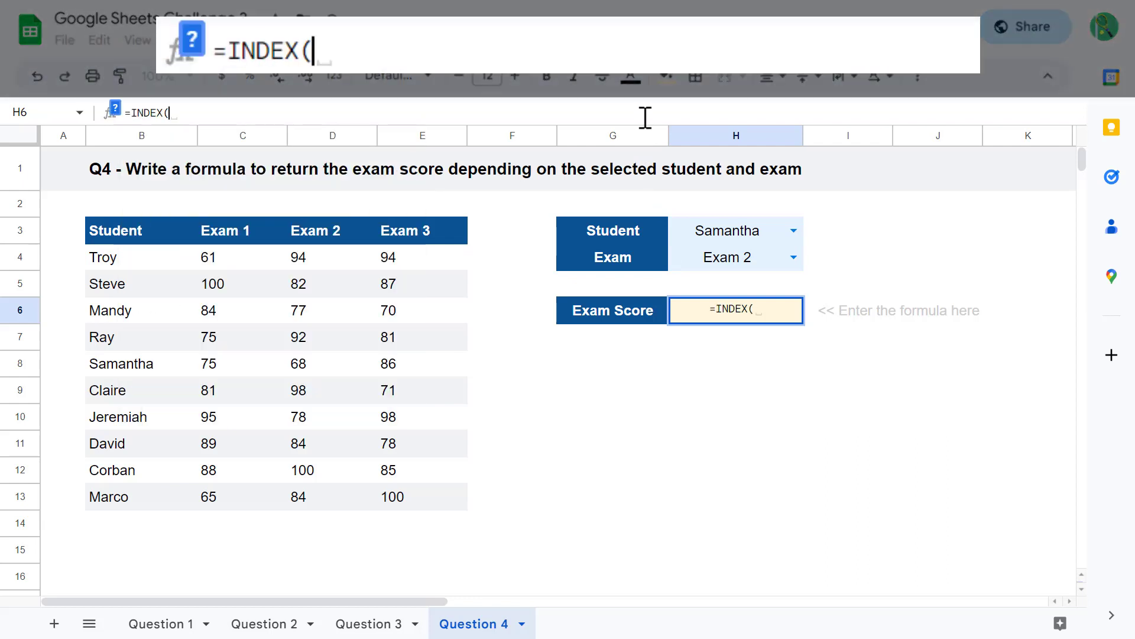
left_click_drag(229, 258, 413, 501)
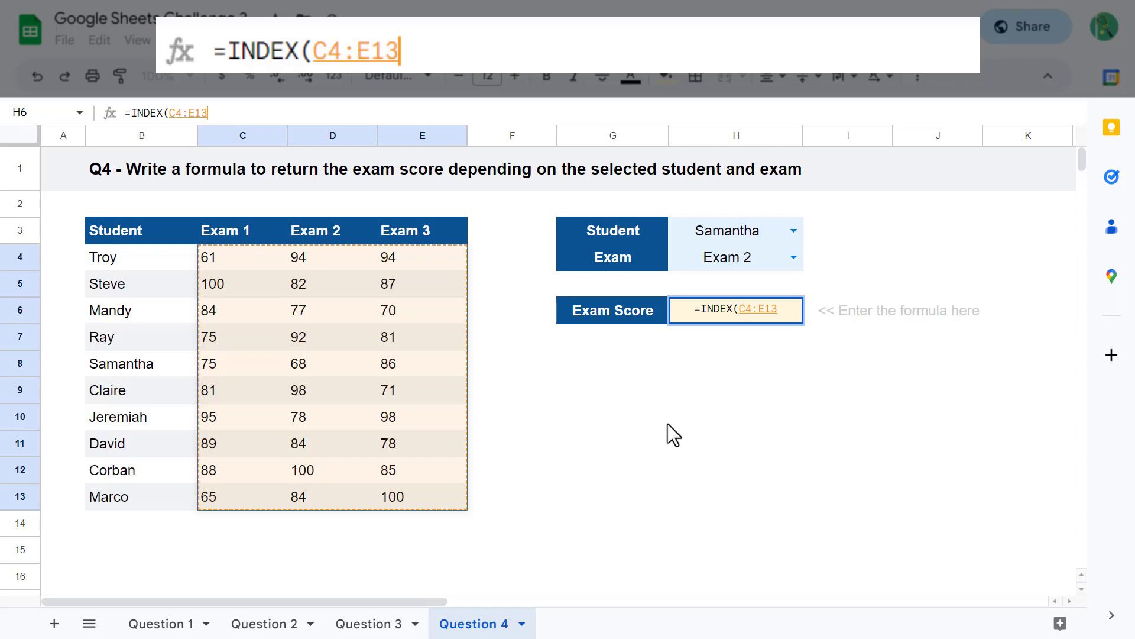
type(",")
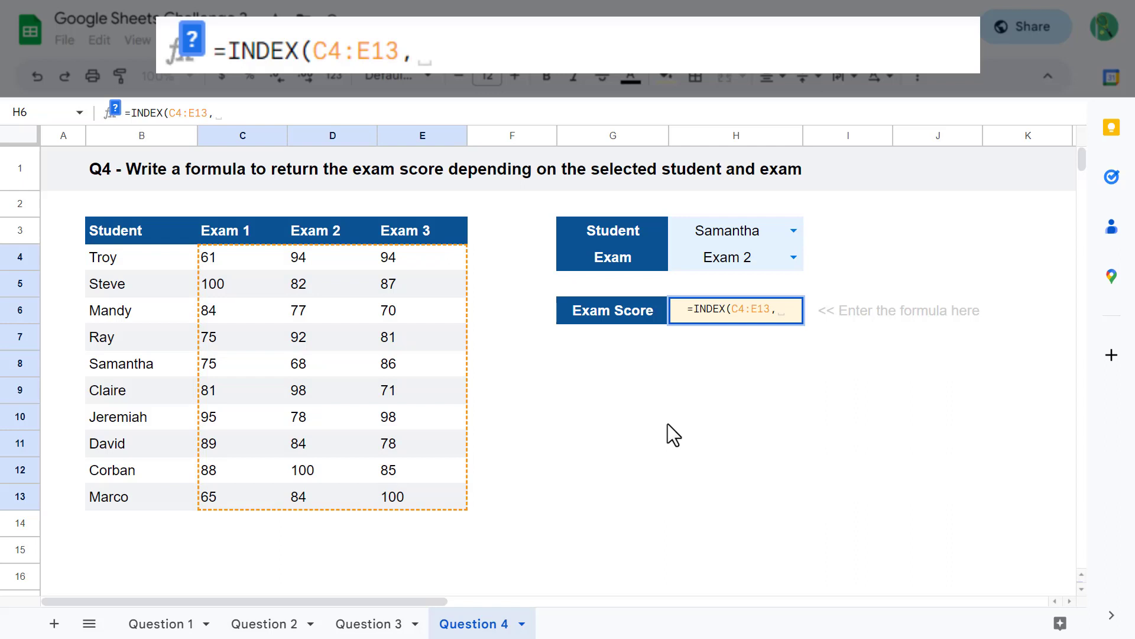
type("matc")
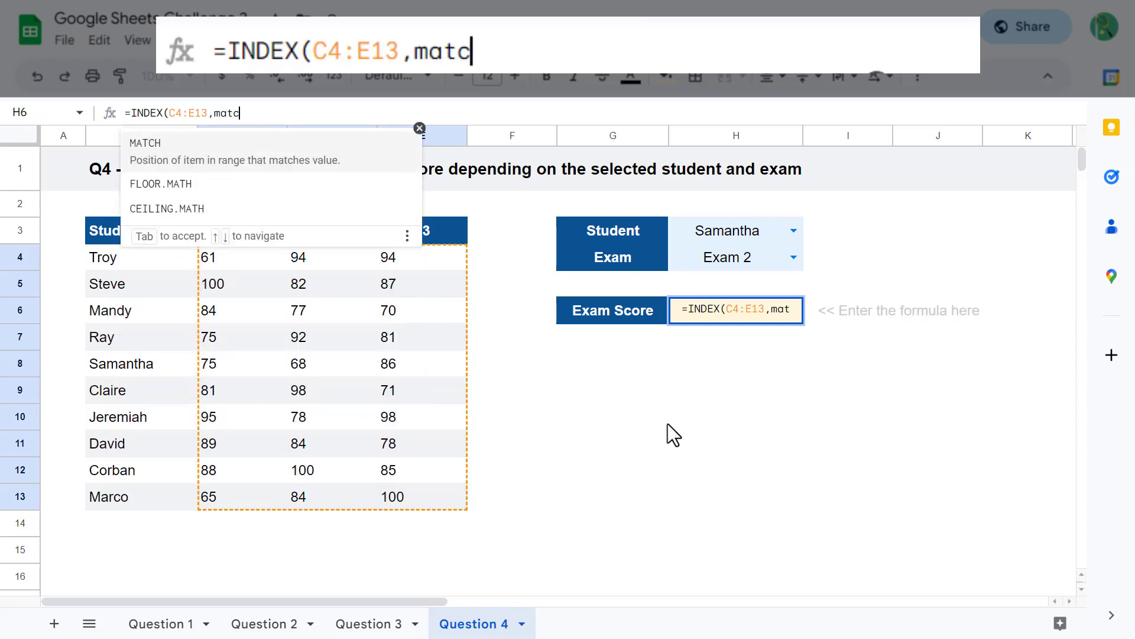
key("Tab")
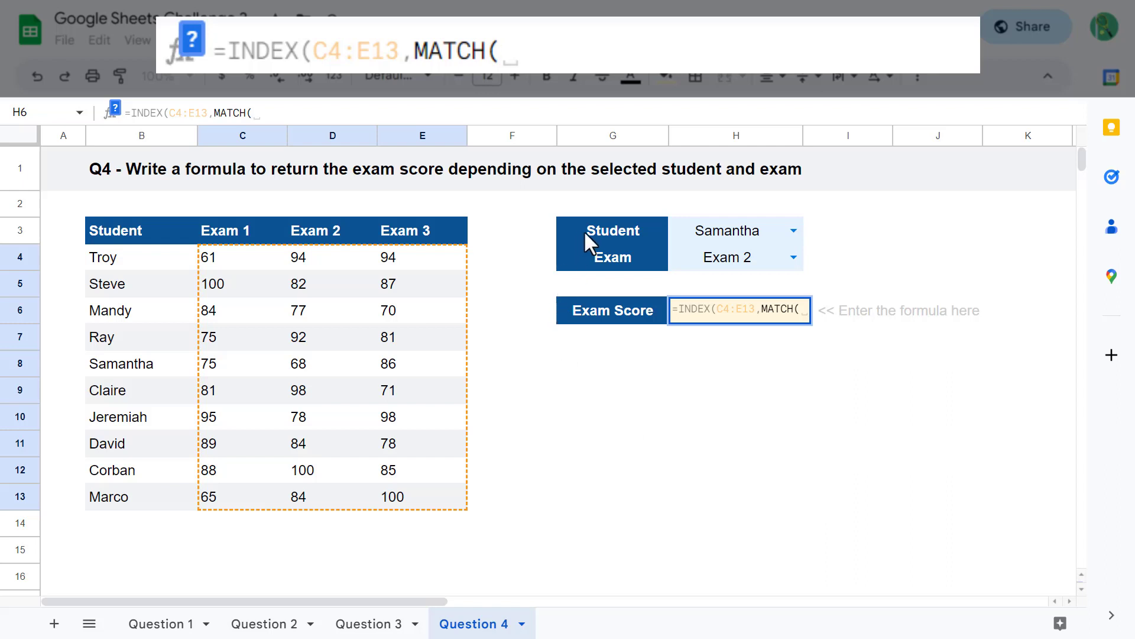
left_click(693, 232)
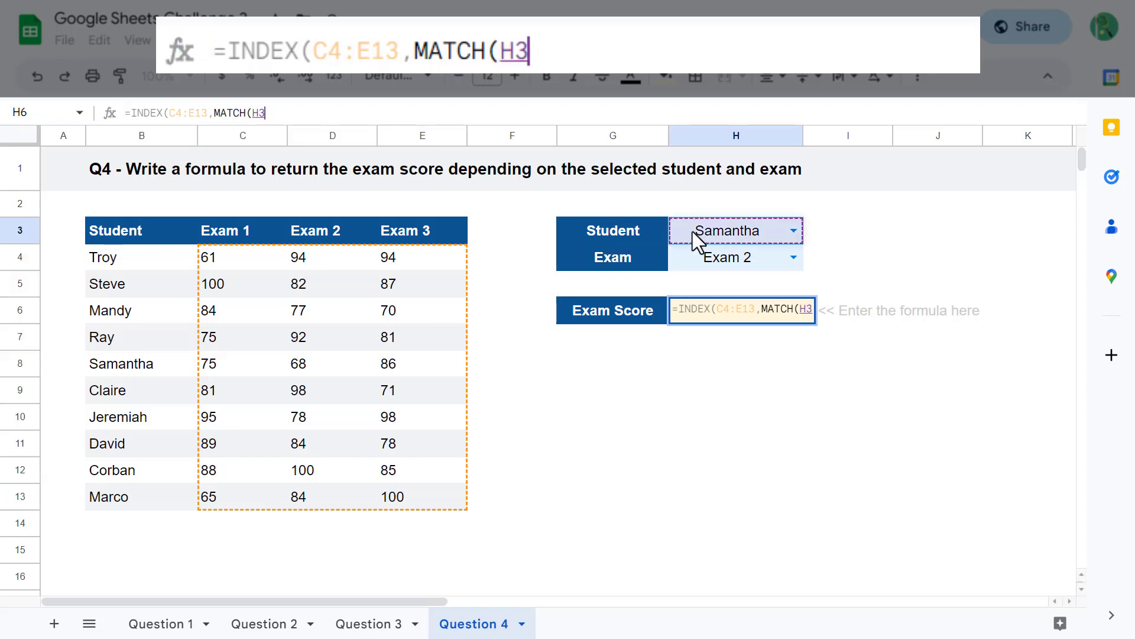
type(",")
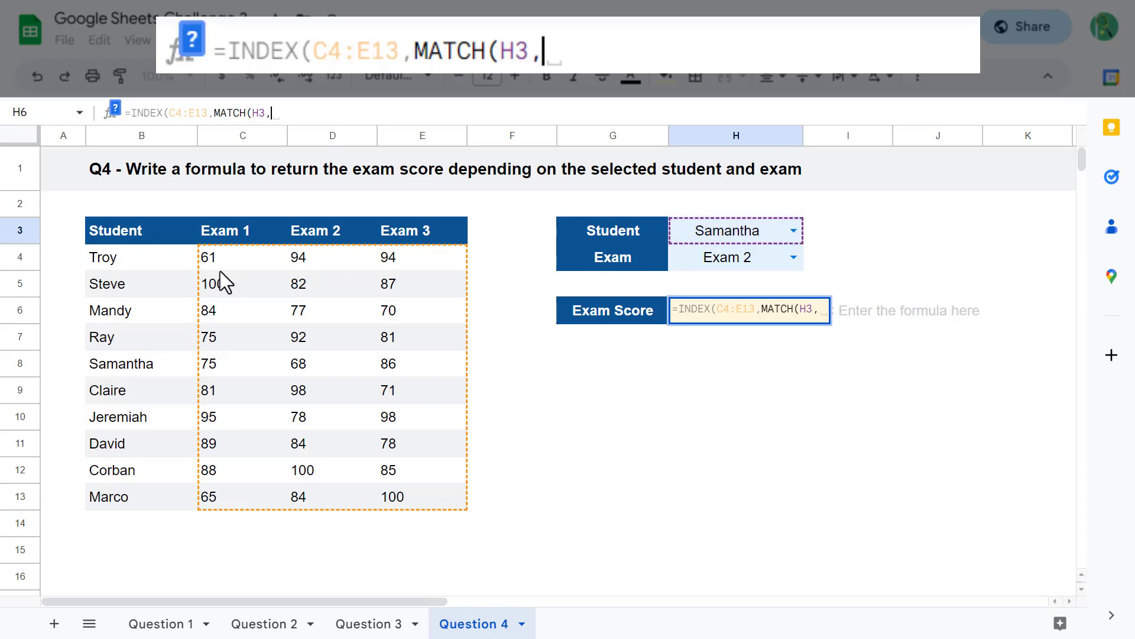
left_click_drag(173, 259, 165, 490)
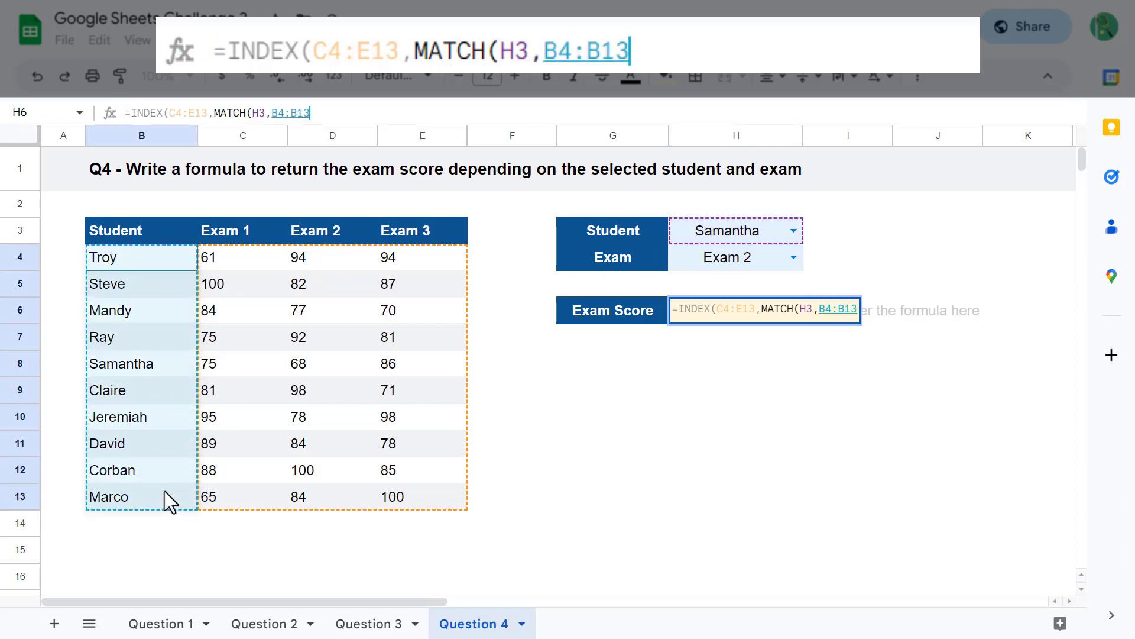
type(",")
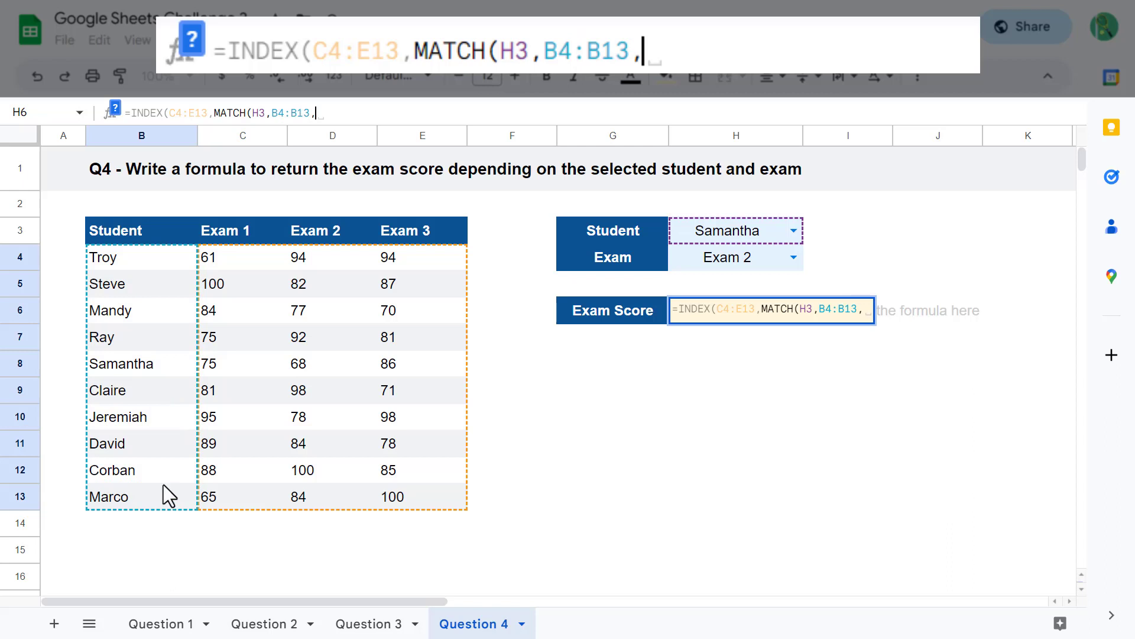
type("0")
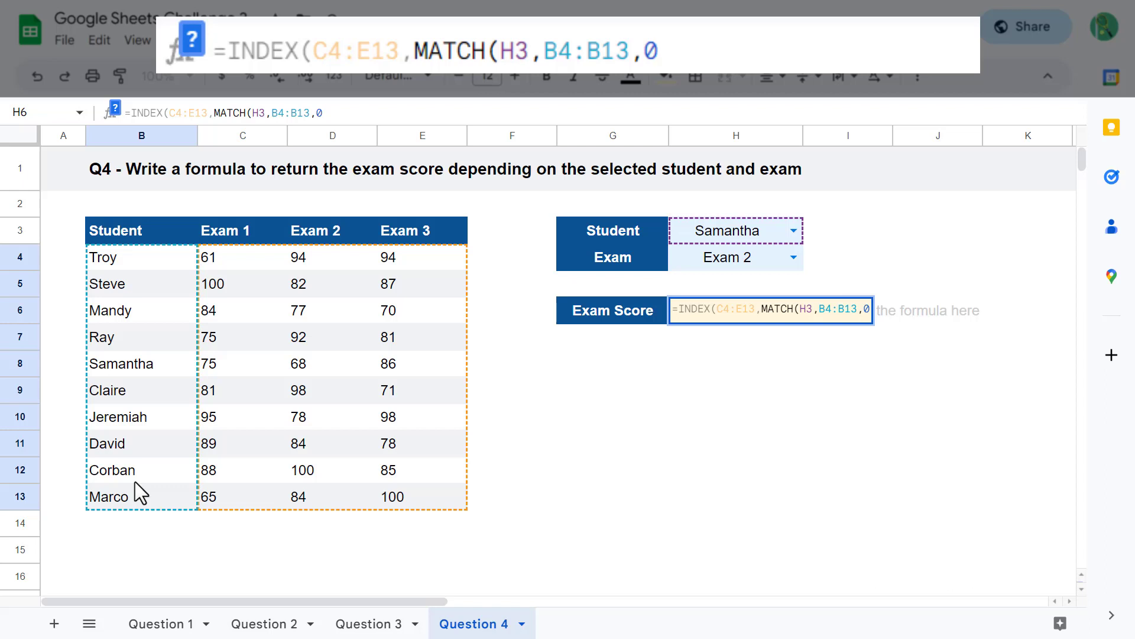
type(")")
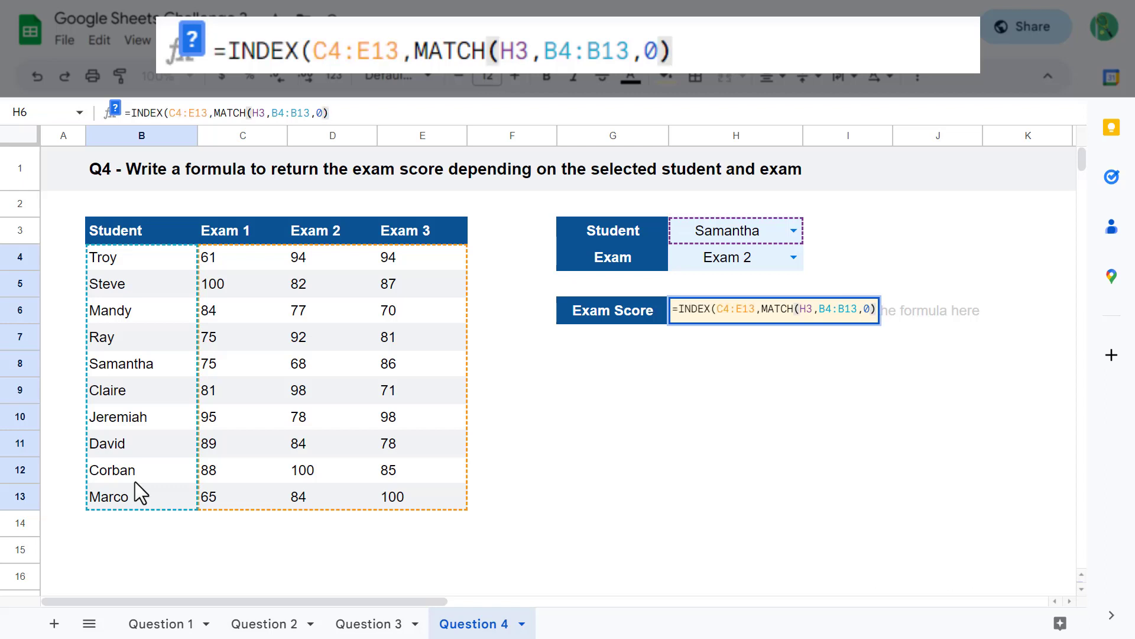
type(",")
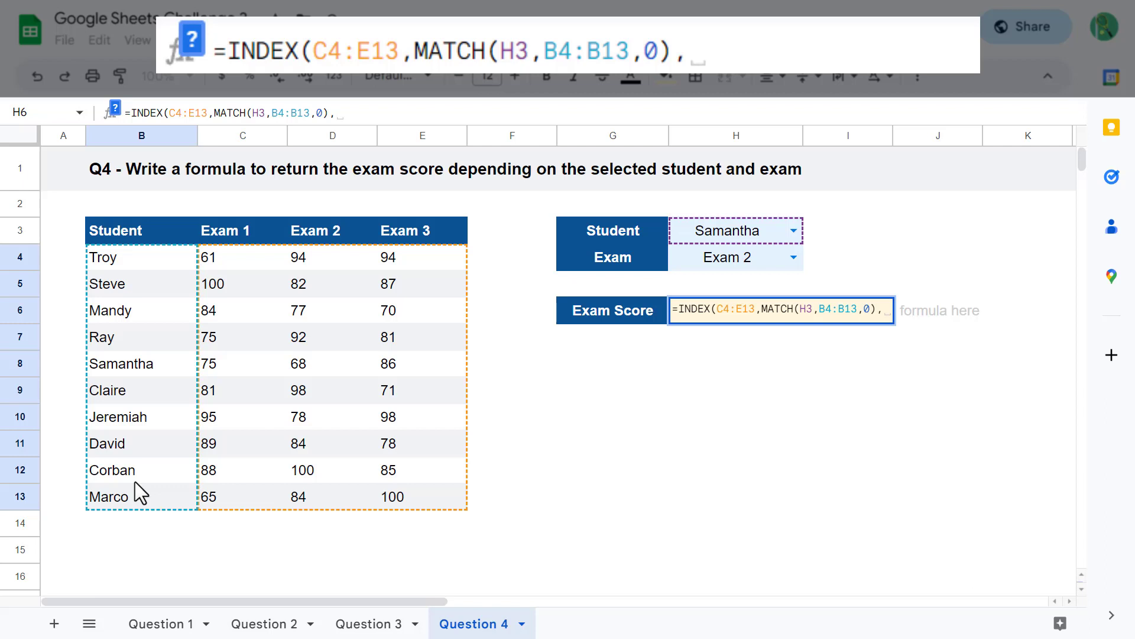
Add MATCH(H4,C3:E3,0) as the column argument and commit, returning 68 for Exam 2.
type("matc")
key("Tab")
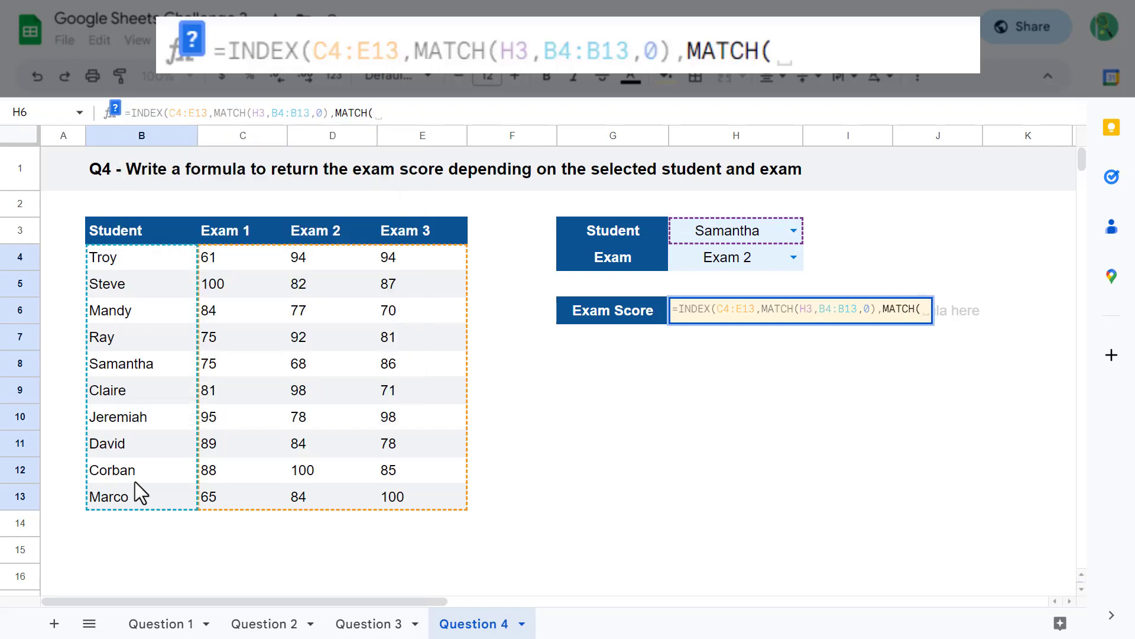
left_click(685, 265)
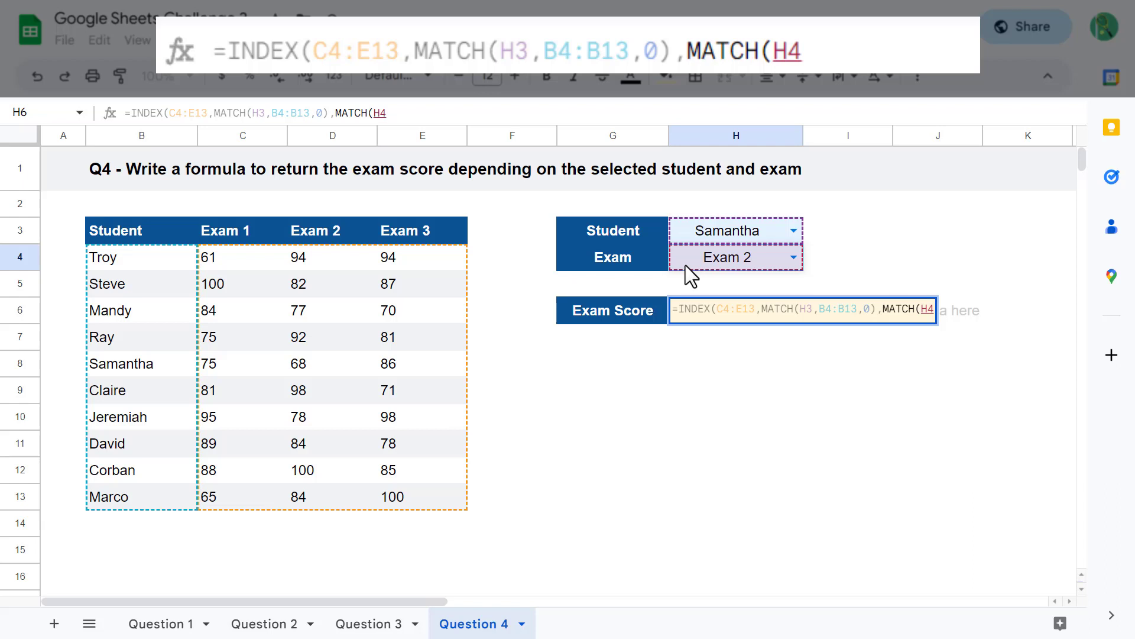
type(",")
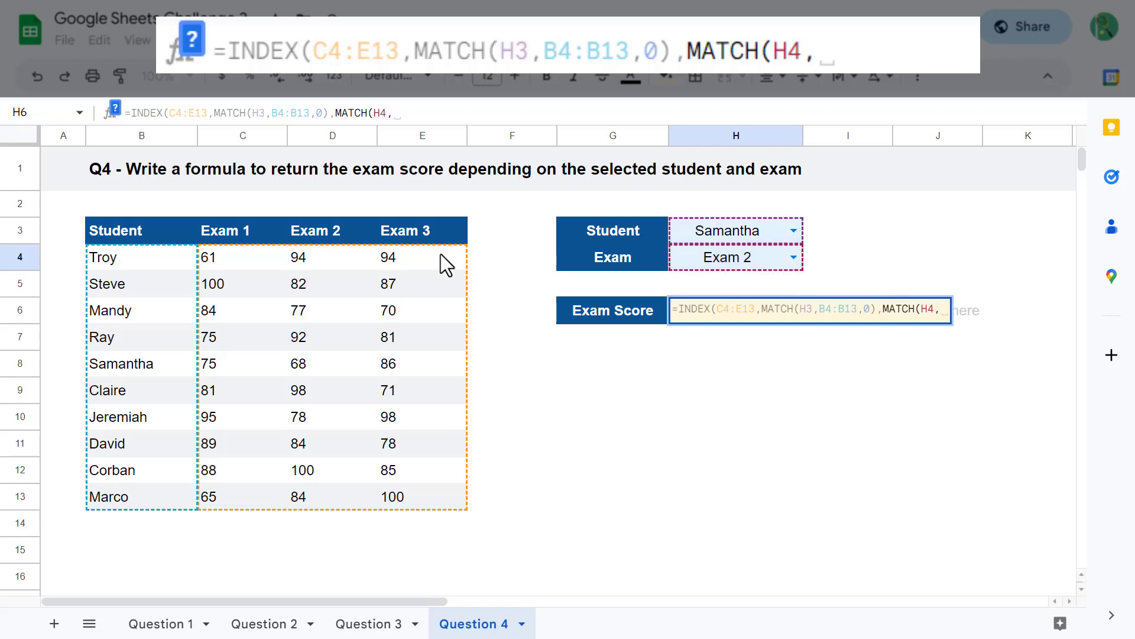
left_click_drag(264, 232, 418, 232)
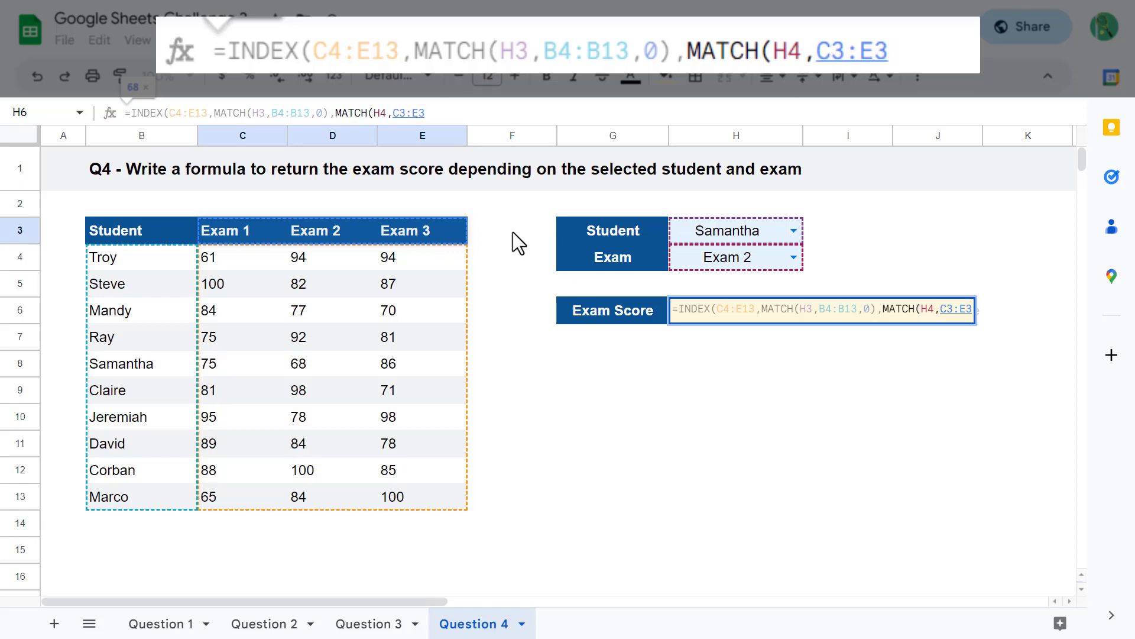
type(",0")
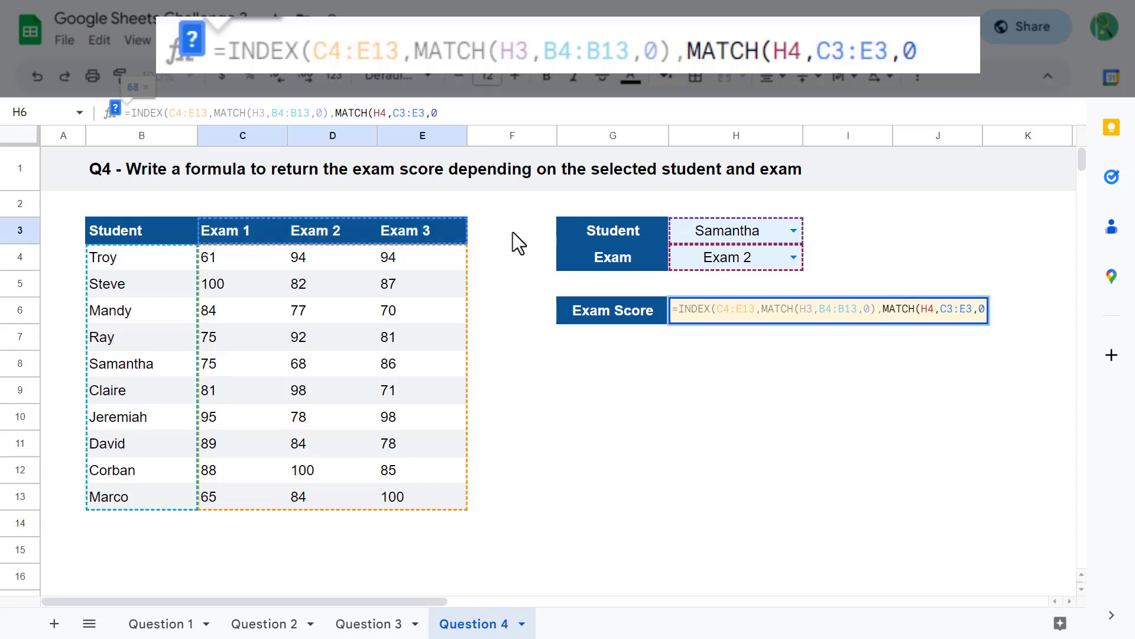
type("))")
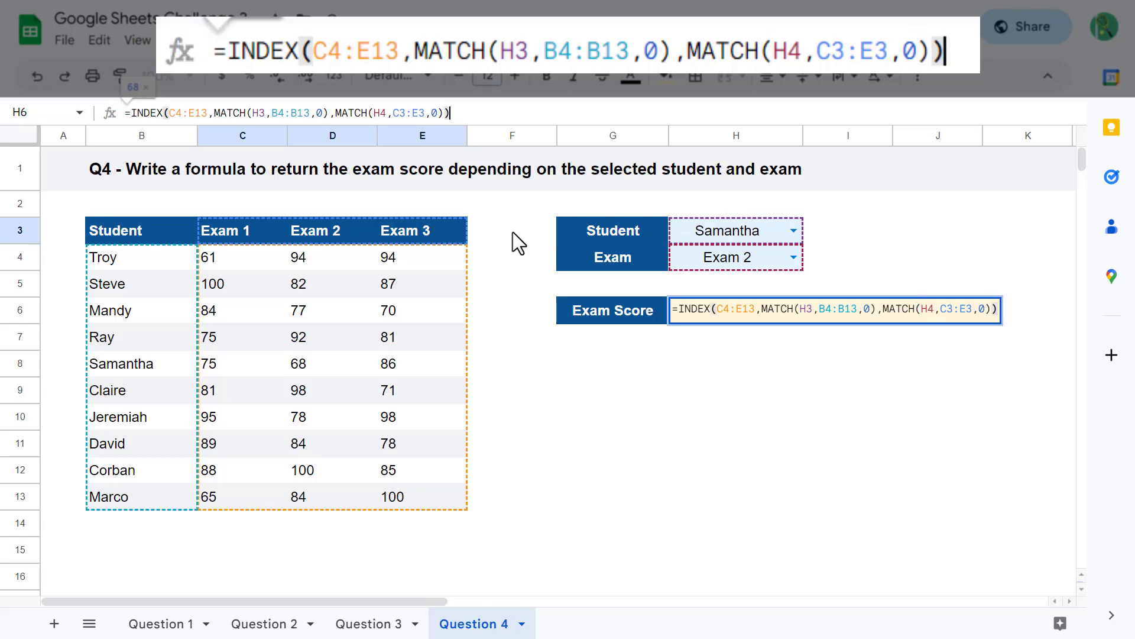
key("Return")
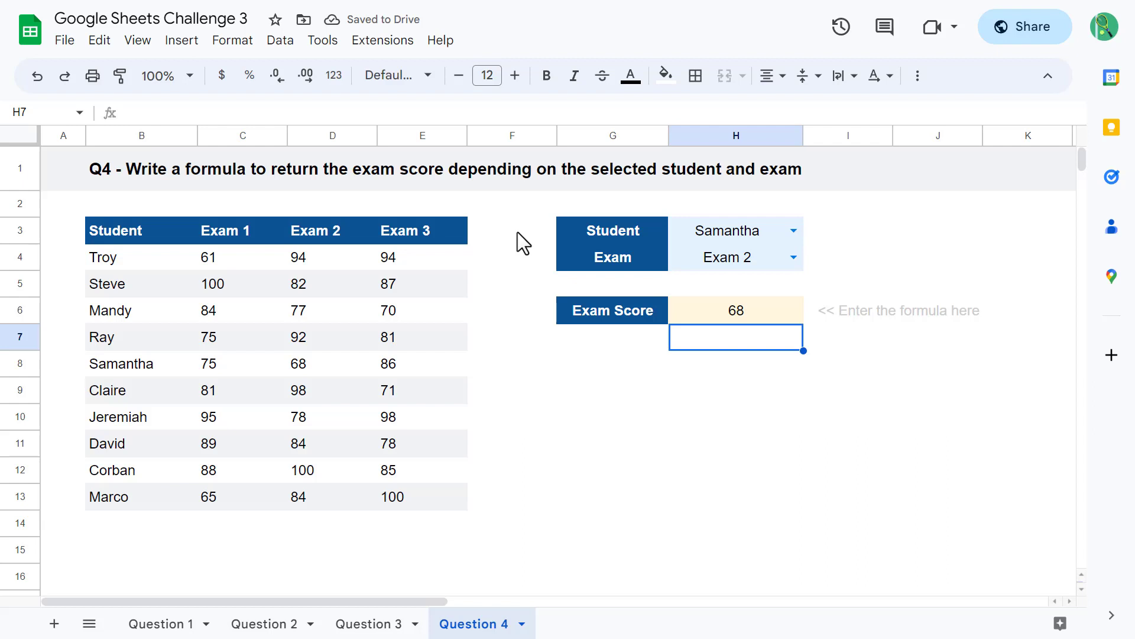
left_click(686, 309)
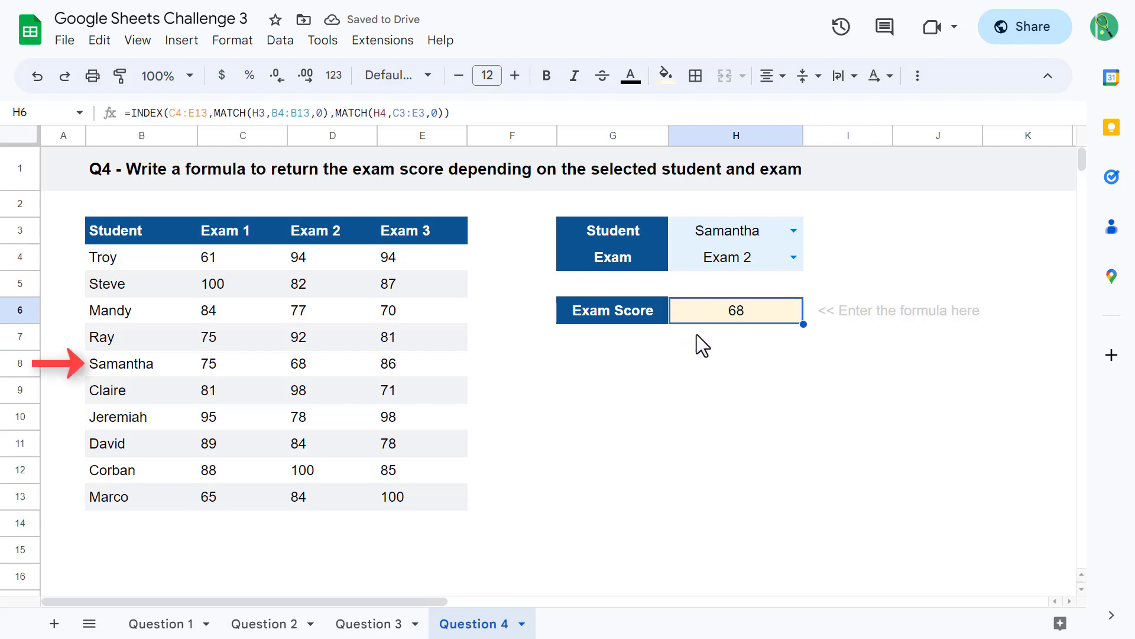